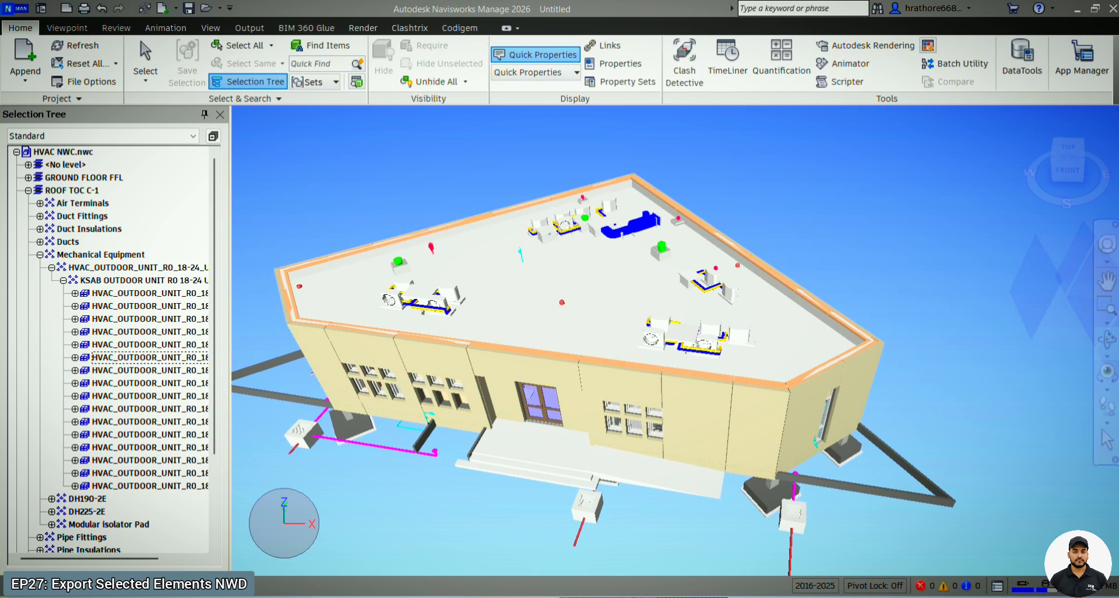
- Collapse the HVAC NWC.nwc branch so that only the appended model files are listed in the selection tree
mouse_move(544, 389)
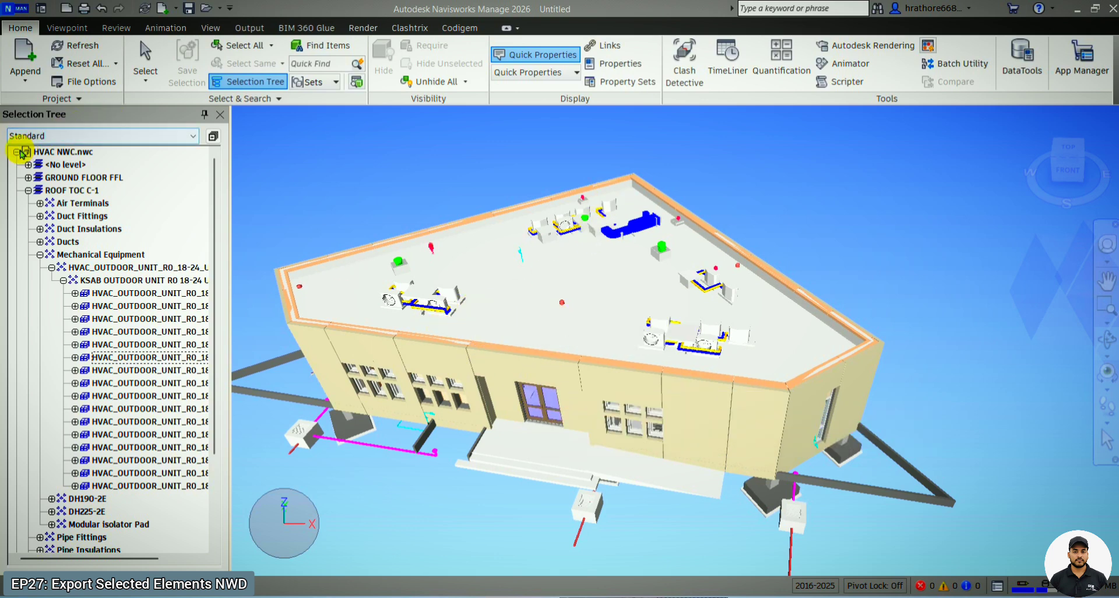
left_click(16, 151)
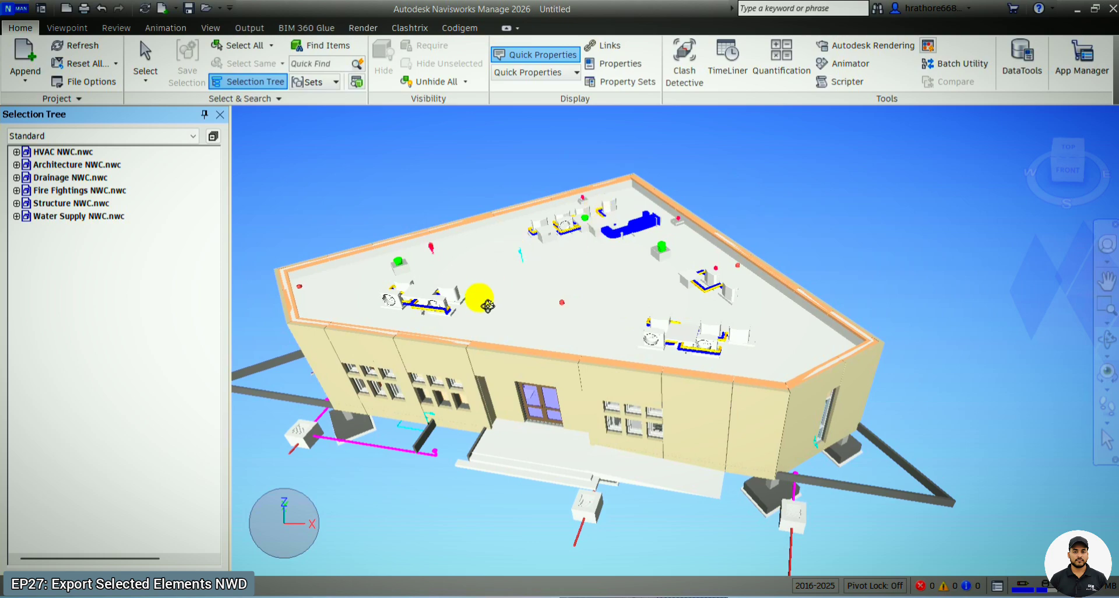
scroll(477, 310, "up", 3)
left_click_drag(1021, 249, 998, 228)
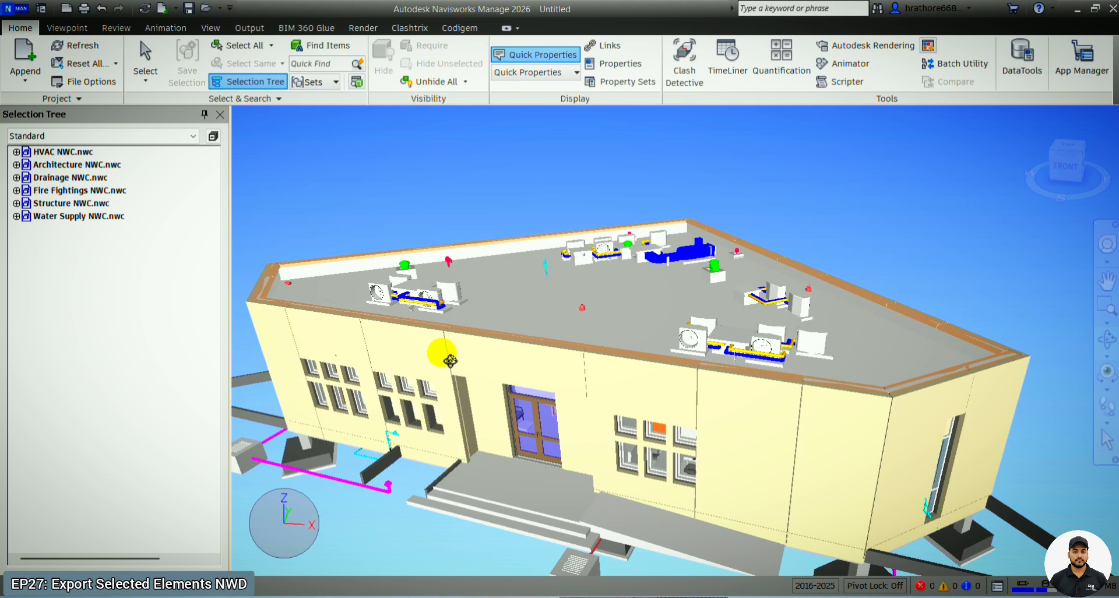
mouse_move(450, 355)
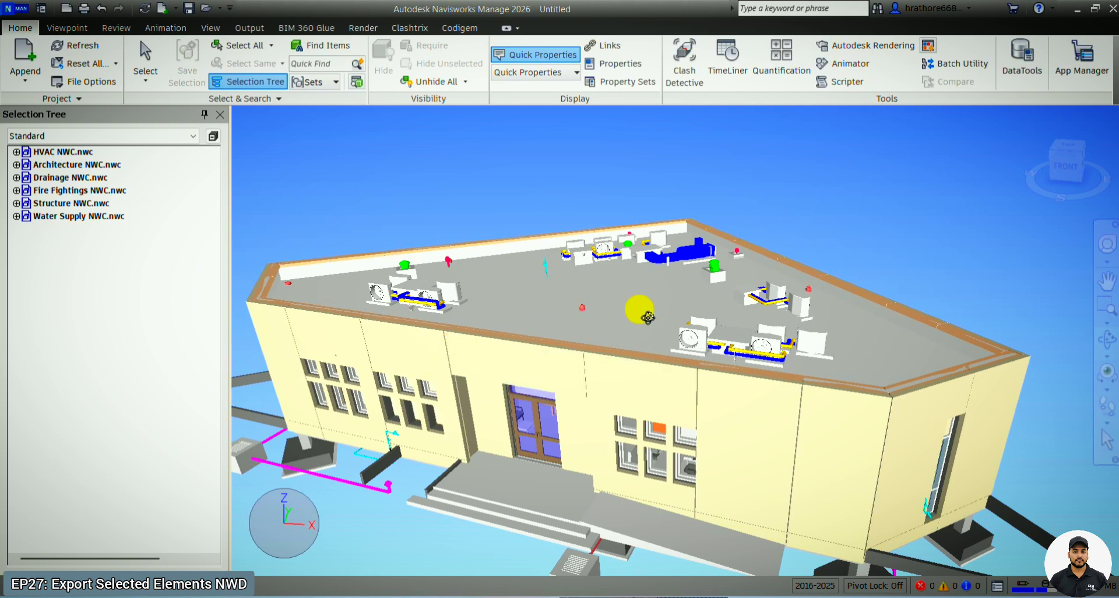
scroll(639, 309, "down", 2)
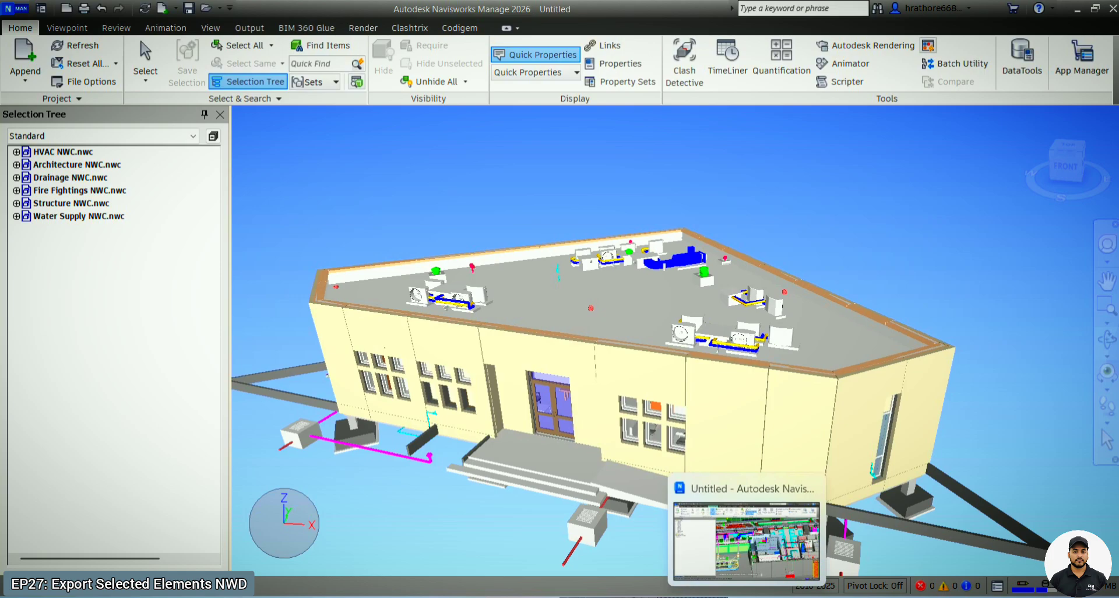
- Switch to the Navisworks Manage 2023 window and examine the stadium model around its section plane
left_click(746, 597)
scroll(753, 420, "down", 6)
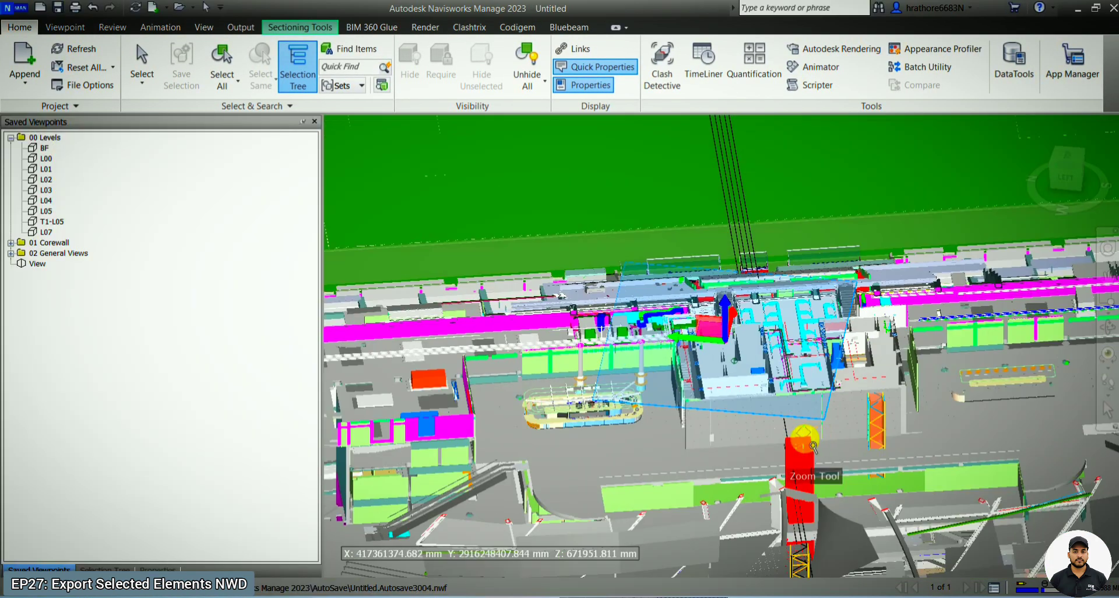
scroll(527, 379, "down", 2)
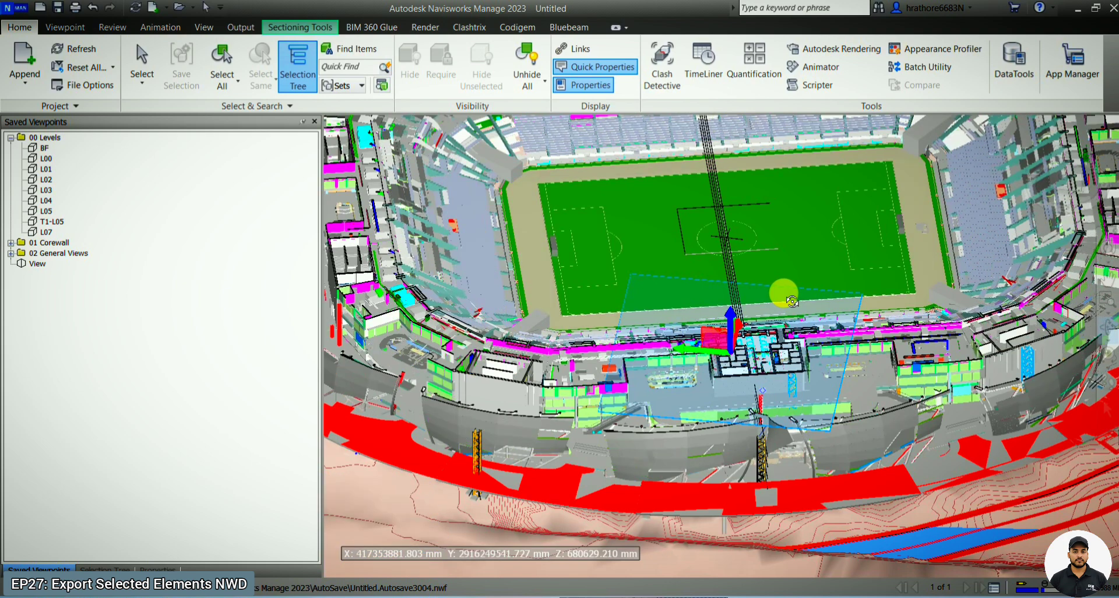
scroll(792, 302, "up", 3)
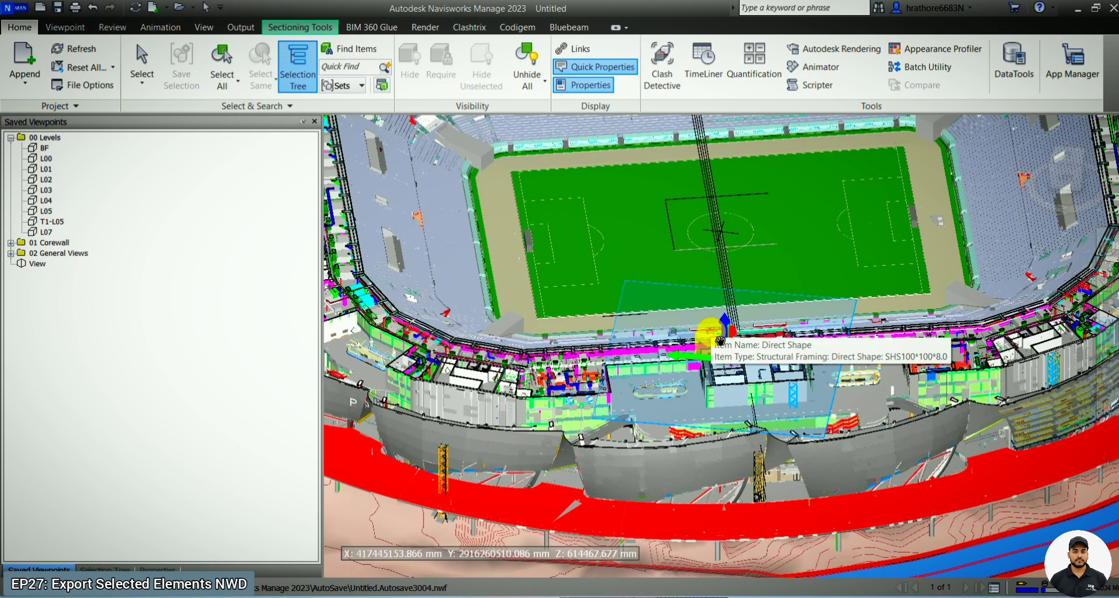
scroll(671, 486, "down", 3)
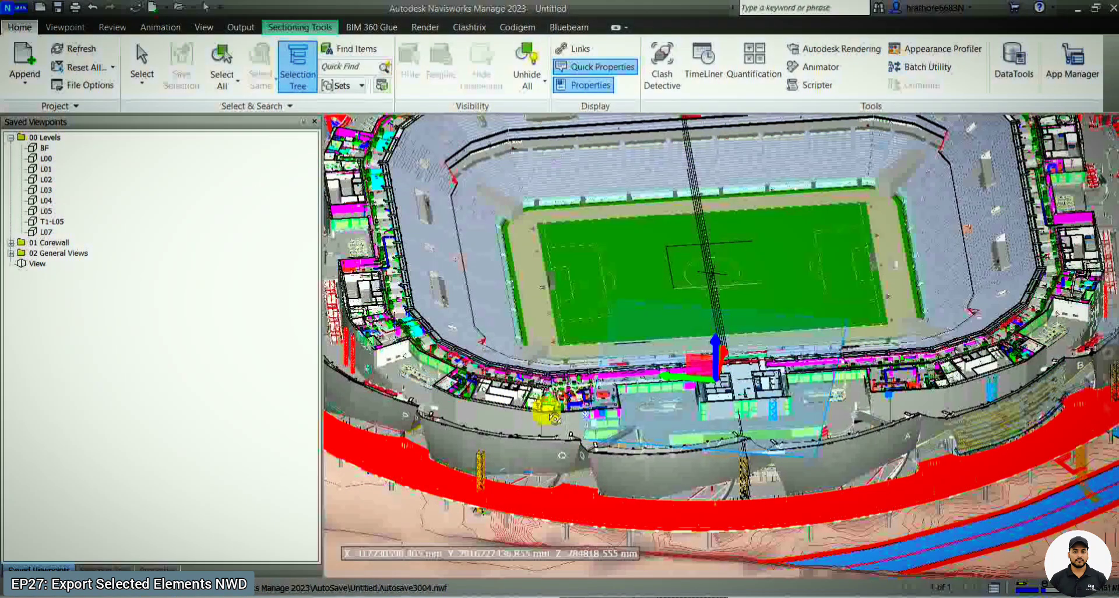
mouse_move(553, 417)
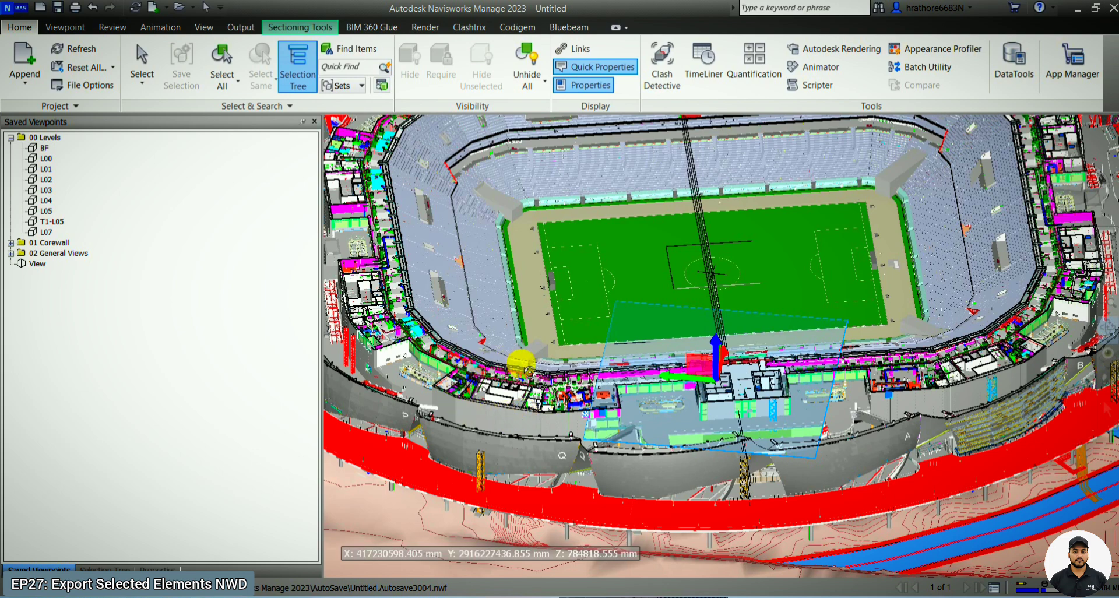
scroll(494, 415, "up", 5)
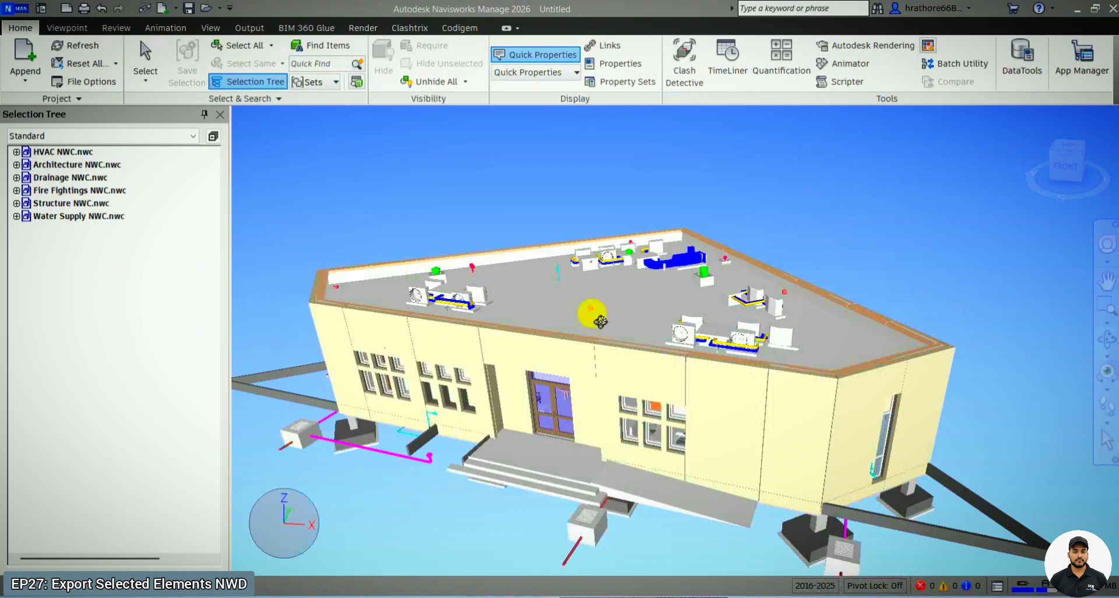
- Enable sectioning on the building model and move the top-aligned Plane 1 down through the roof to expose the interior rooms
middle_click_drag(617, 302, 635, 333, "shift")
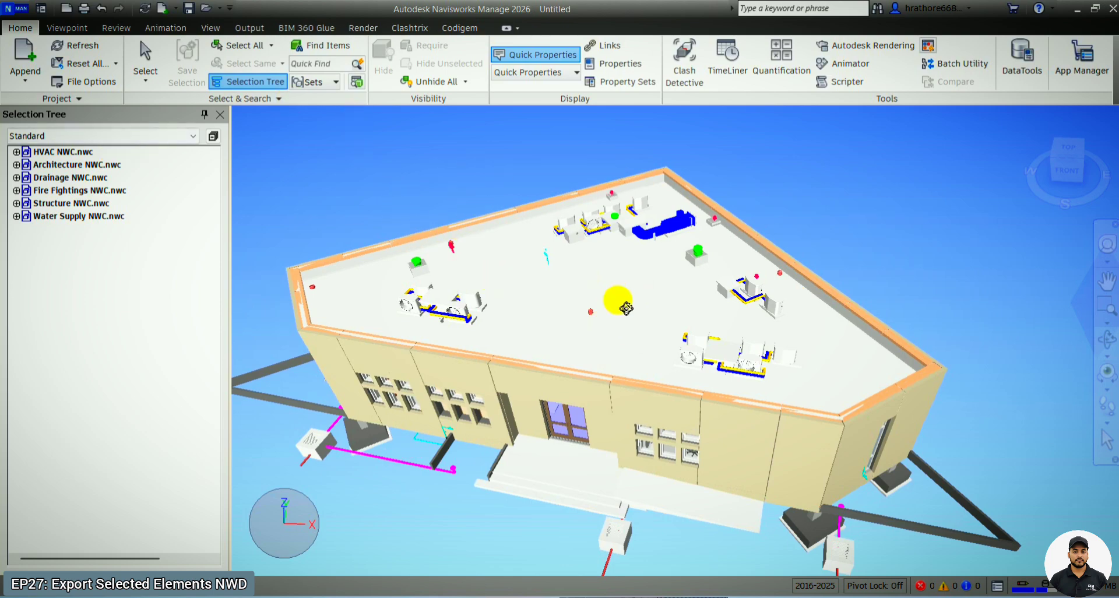
middle_click_drag(520, 329, 577, 327, "shift")
scroll(637, 263, "down", 3)
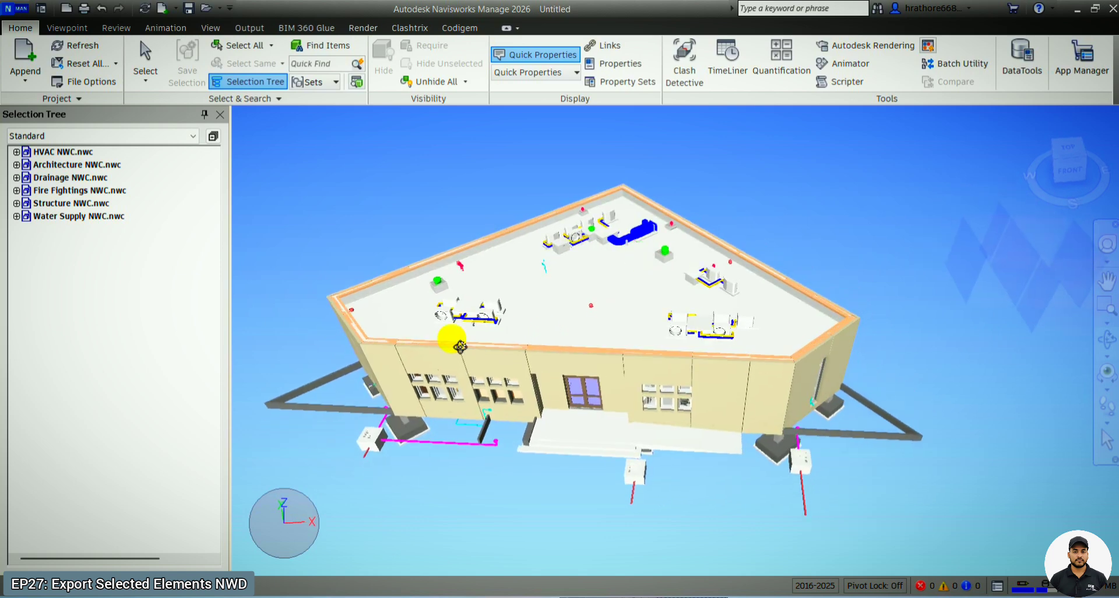
scroll(402, 349, "up", 3)
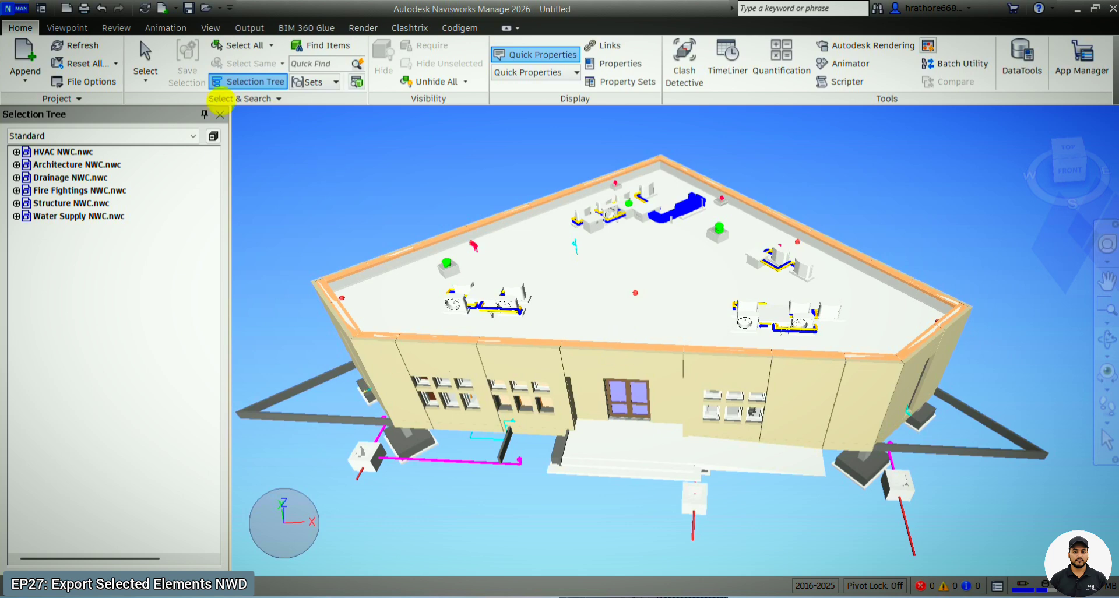
left_click(65, 28)
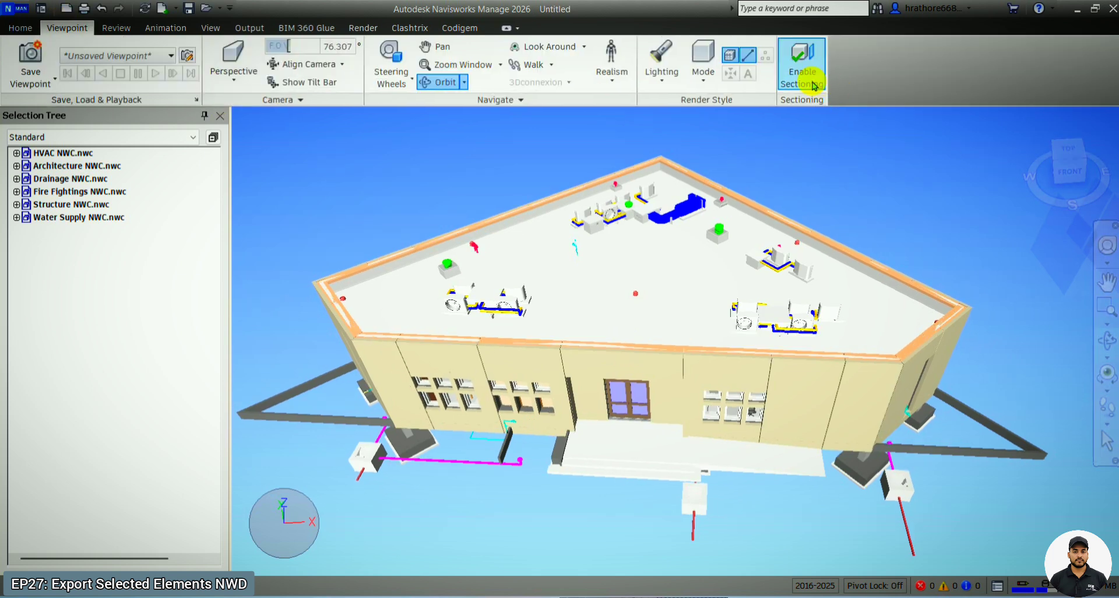
left_click(802, 61)
left_click(223, 67)
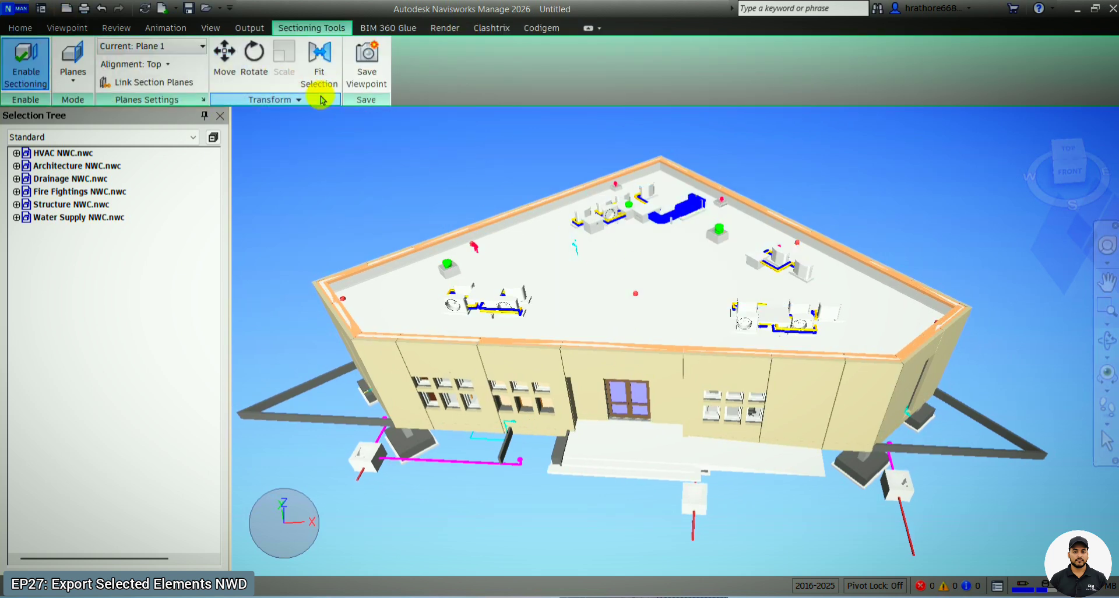
left_click(225, 53)
scroll(672, 318, "up", 3)
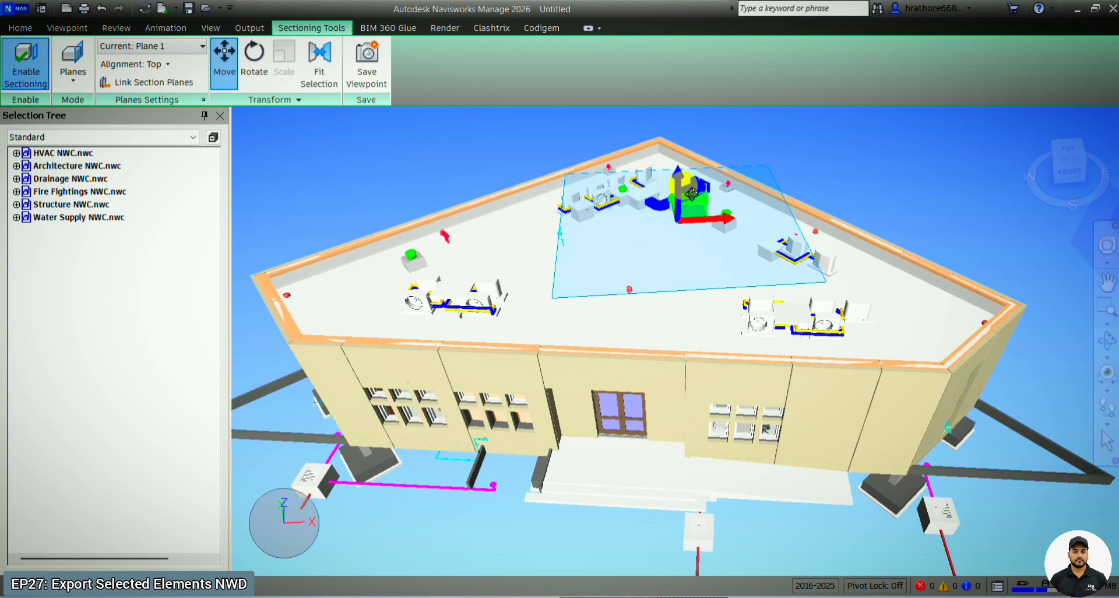
left_click_drag(686, 196, 681, 372)
- Activate section Plane 4 with back alignment to cut through the rooms along the front facade
scroll(681, 371, "up", 8)
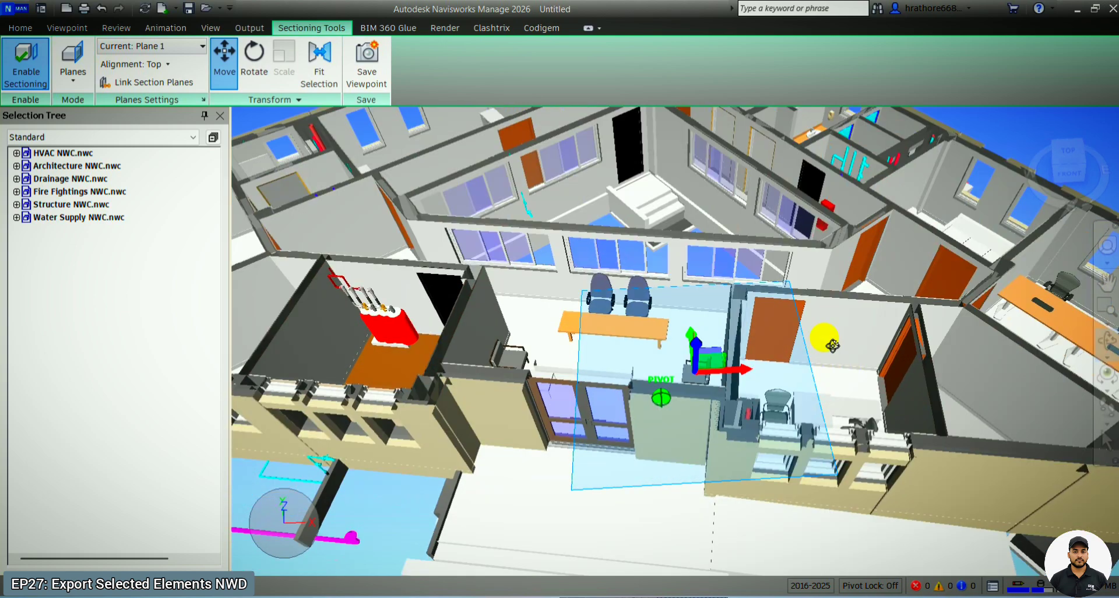
scroll(783, 343, "down", 6)
scroll(756, 391, "up", 3)
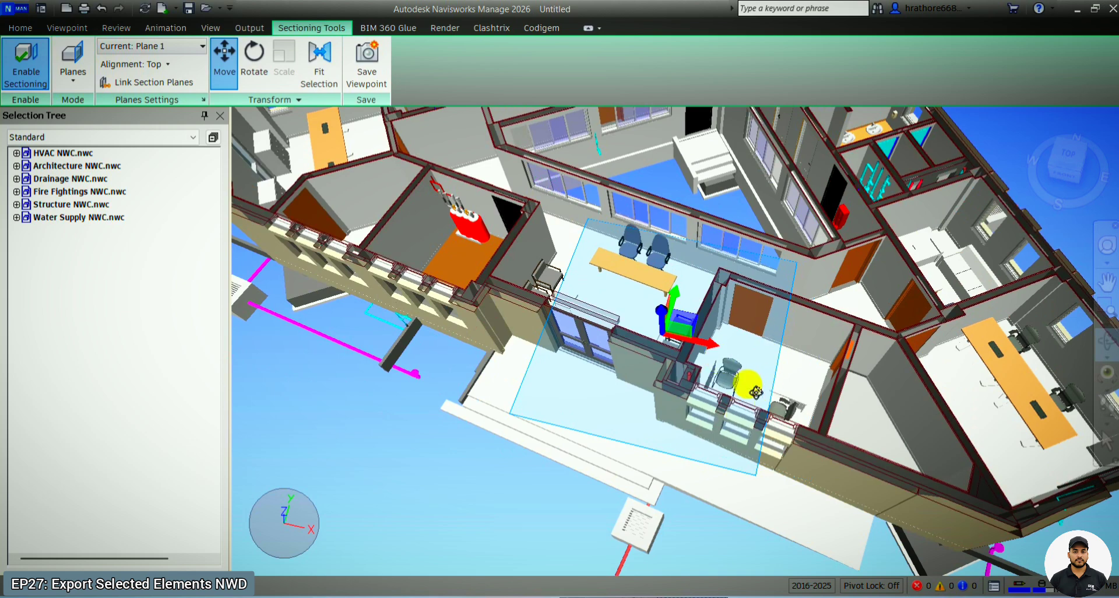
scroll(880, 439, "down", 5)
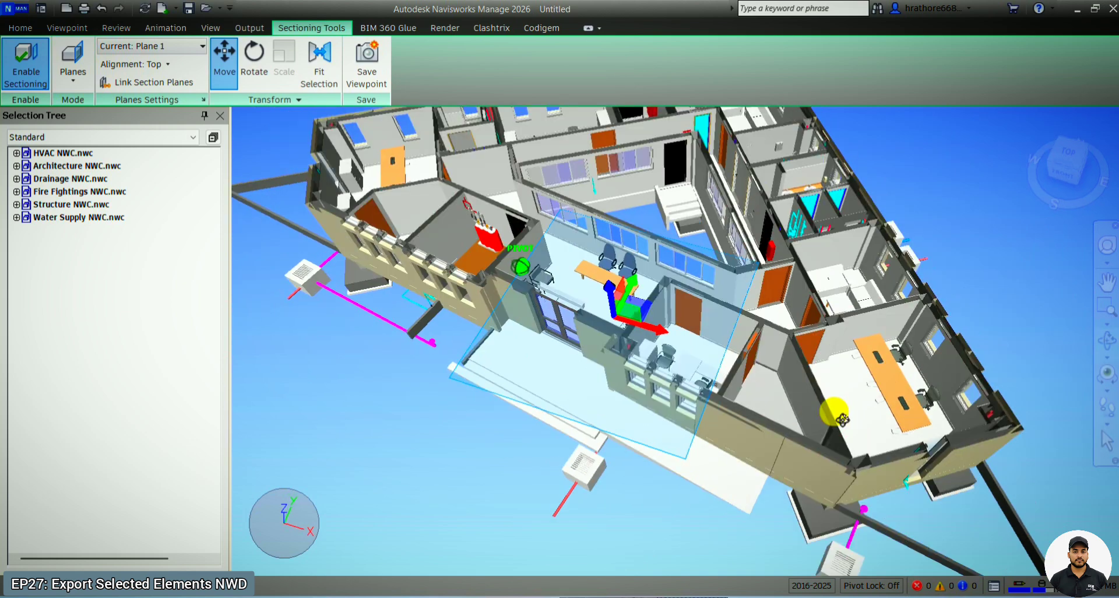
scroll(749, 418, "up", 8)
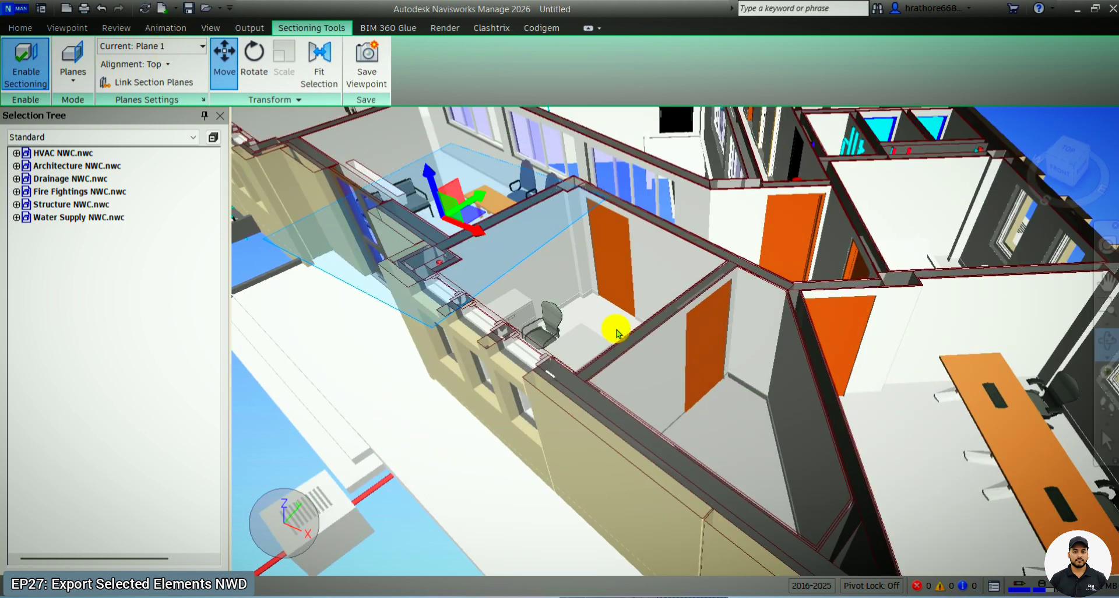
left_click(192, 46)
left_click(133, 108)
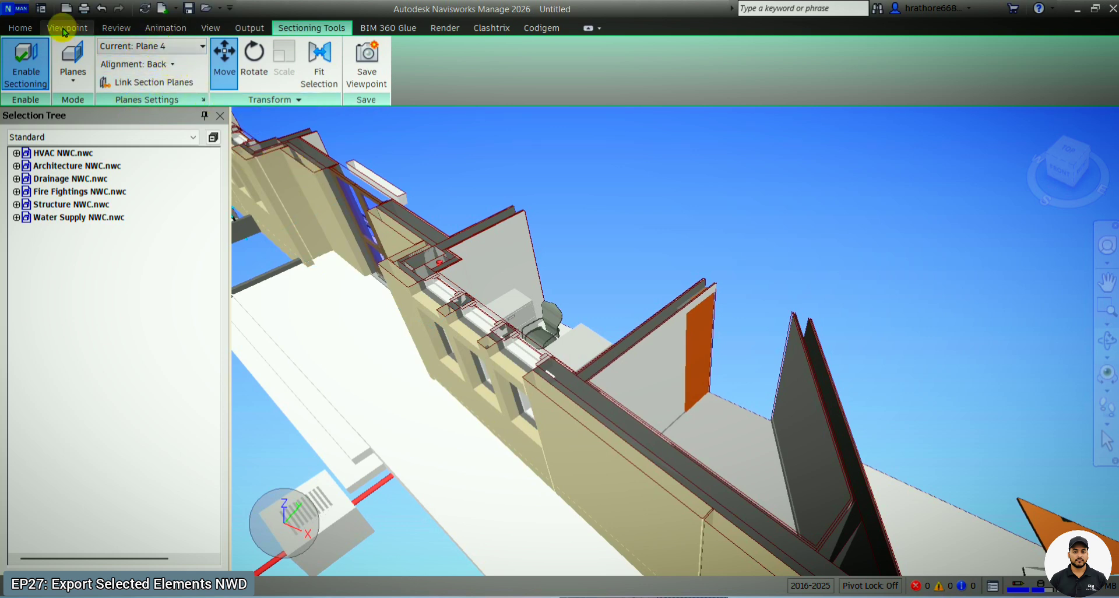
- Activate section Plane 5, align it to the surface of the front office's side wall, and move it slightly outward
left_click(21, 28)
left_click(67, 27)
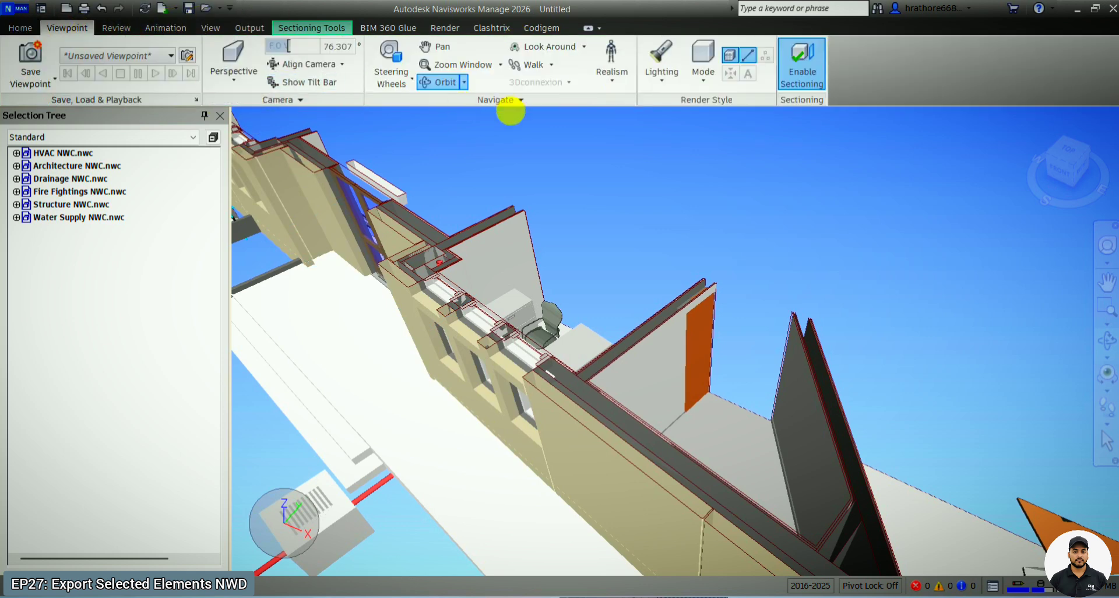
left_click(802, 58)
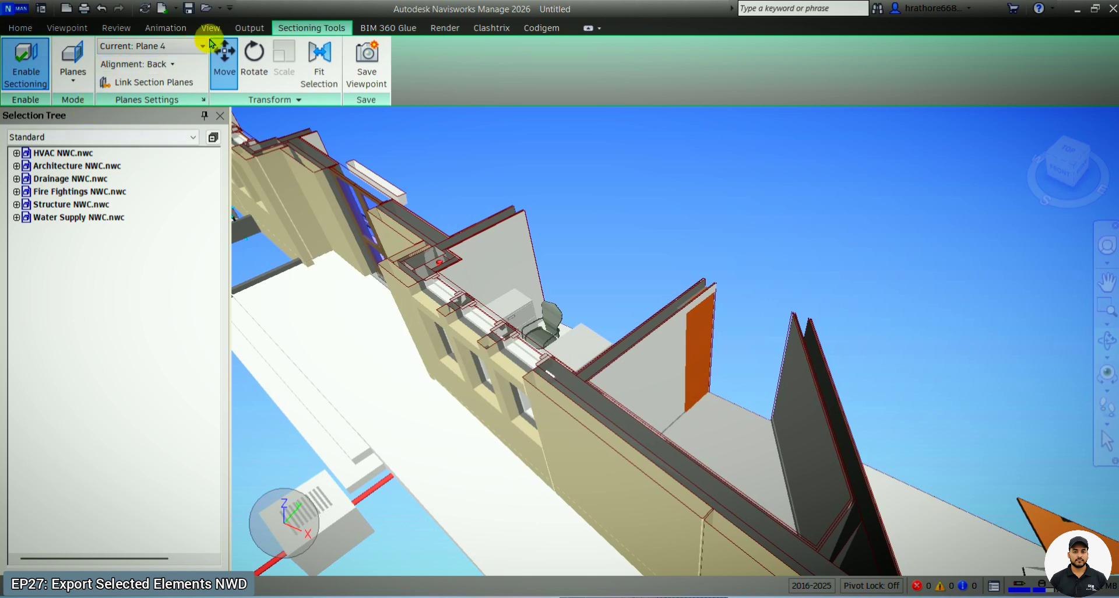
left_click(183, 47)
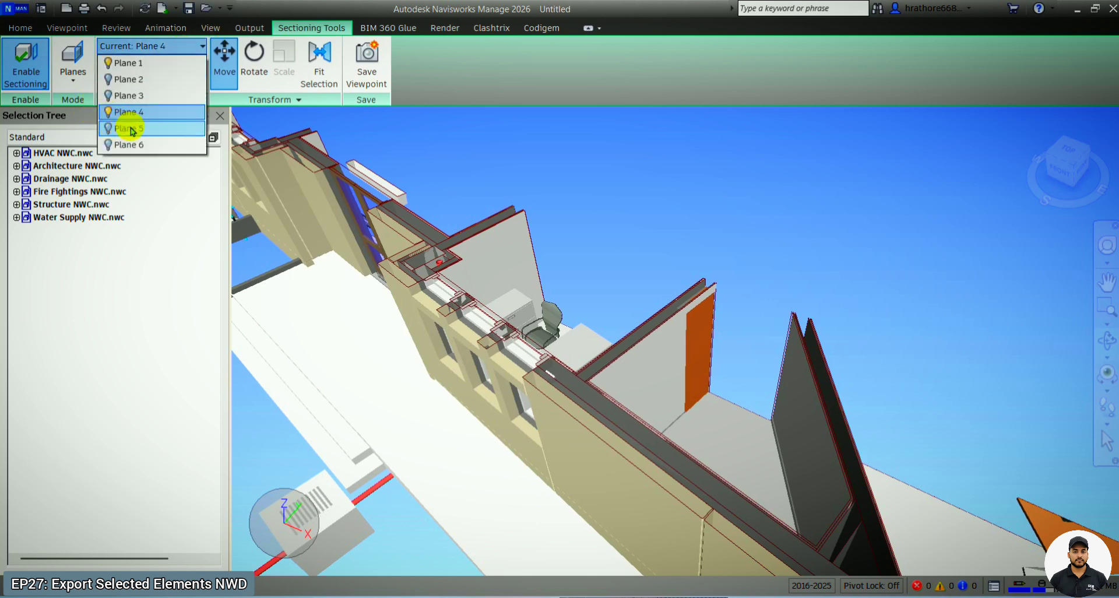
left_click(132, 129)
left_click(136, 64)
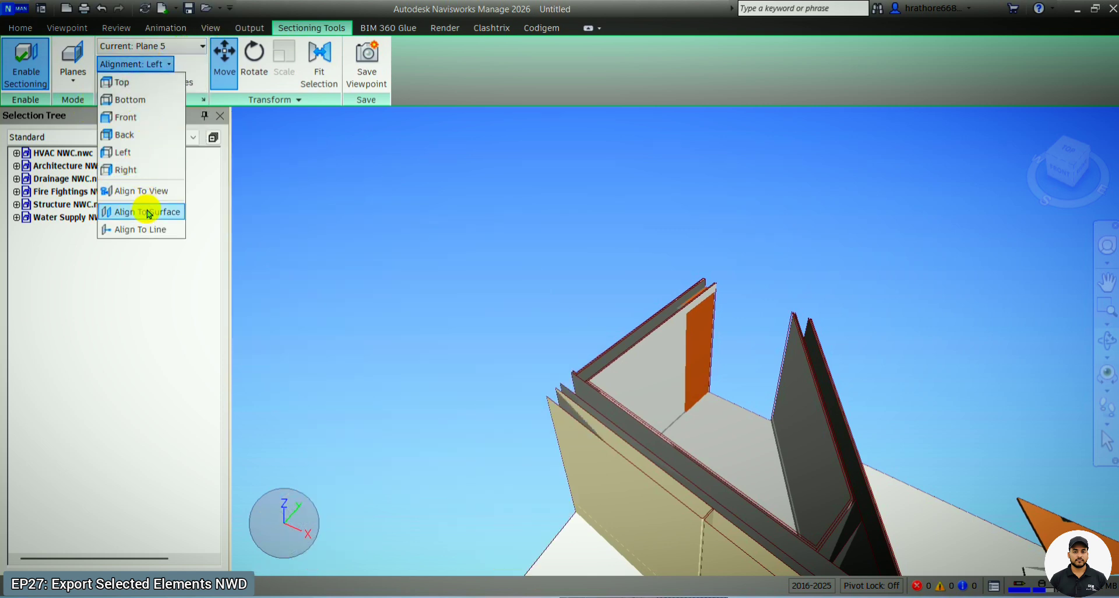
left_click(157, 210)
left_click(663, 373)
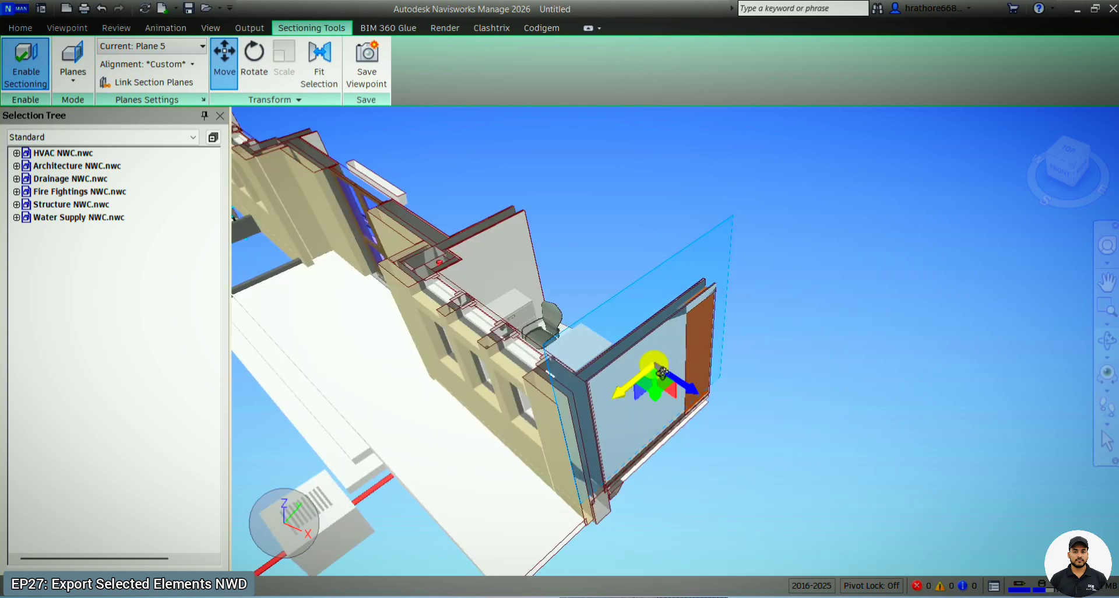
left_click_drag(700, 391, 699, 401)
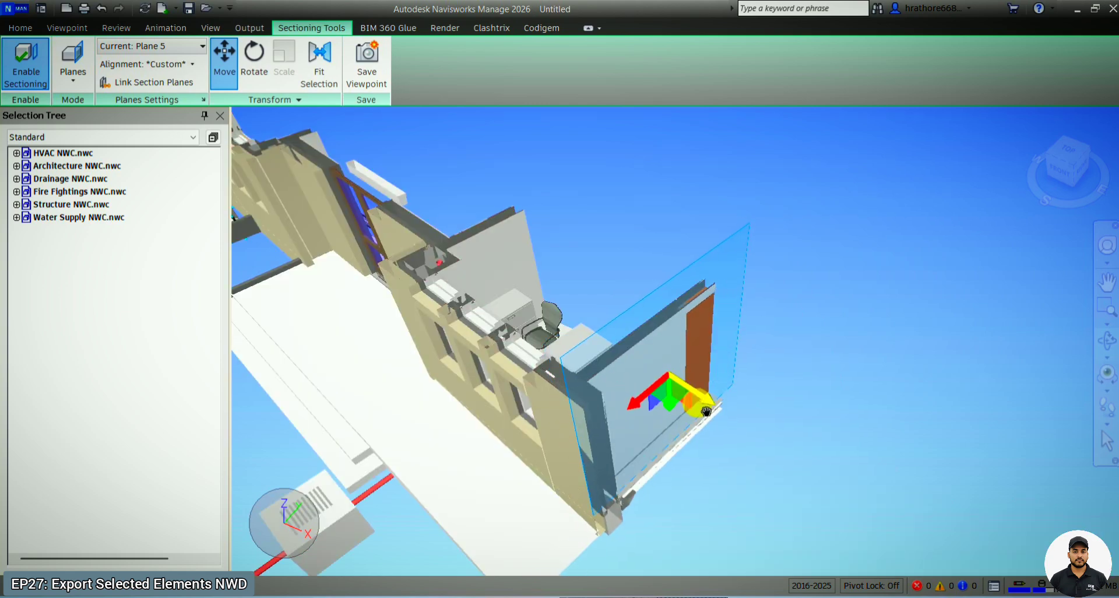
- Make section Plane 4 current and align it to the wall surface of the front room beside the office
middle_click_drag(588, 280, 950, 353, "shift")
left_click(175, 47)
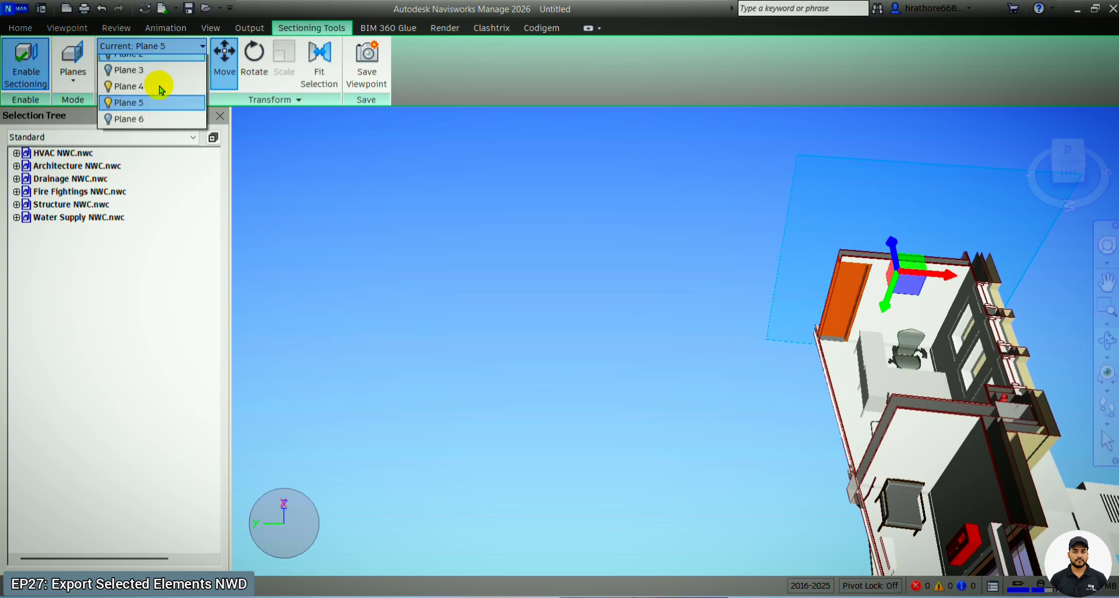
left_click(142, 111)
left_click(155, 63)
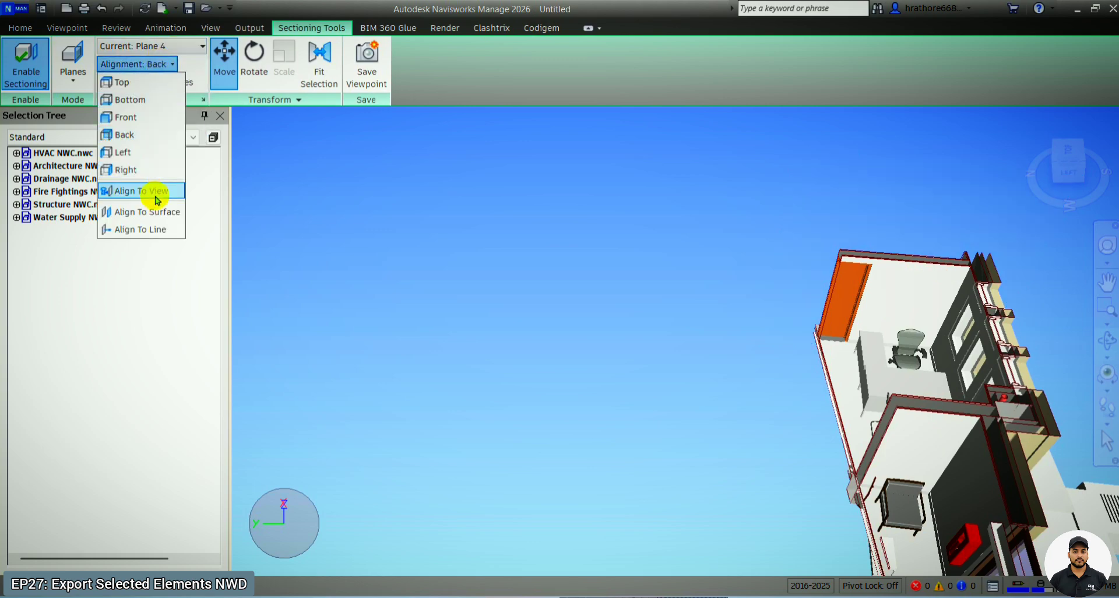
left_click(160, 215)
left_click(920, 440)
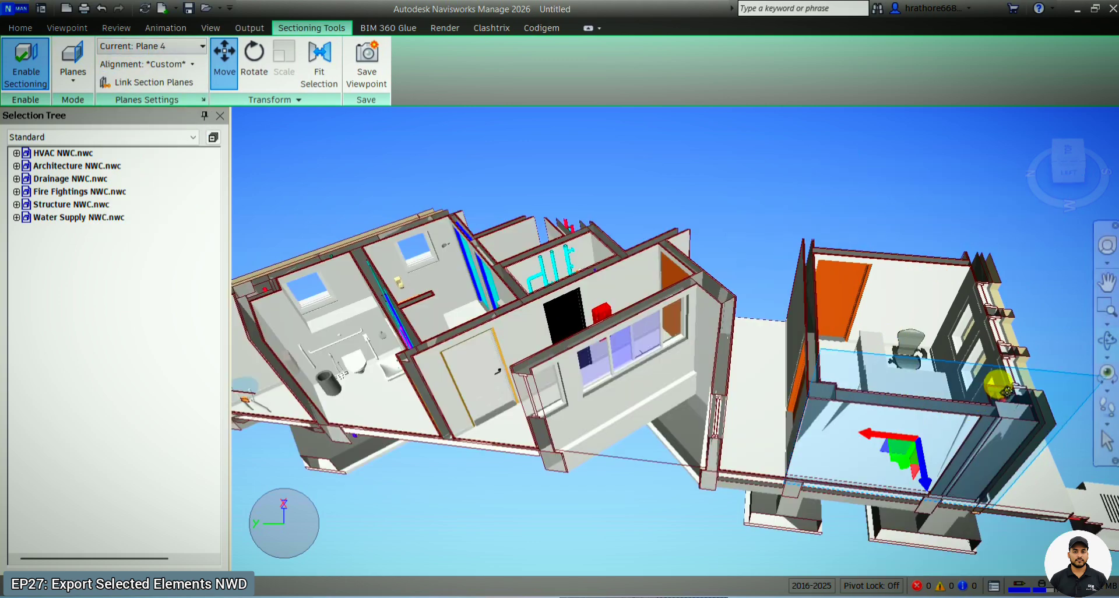
- Try section Plane 3 aligned to the current view, and turn that plane off
middle_click_drag(999, 383, 957, 367, "shift")
scroll(608, 283, "down", 2)
middle_click_drag(609, 284, 775, 195, "shift")
left_click(127, 51)
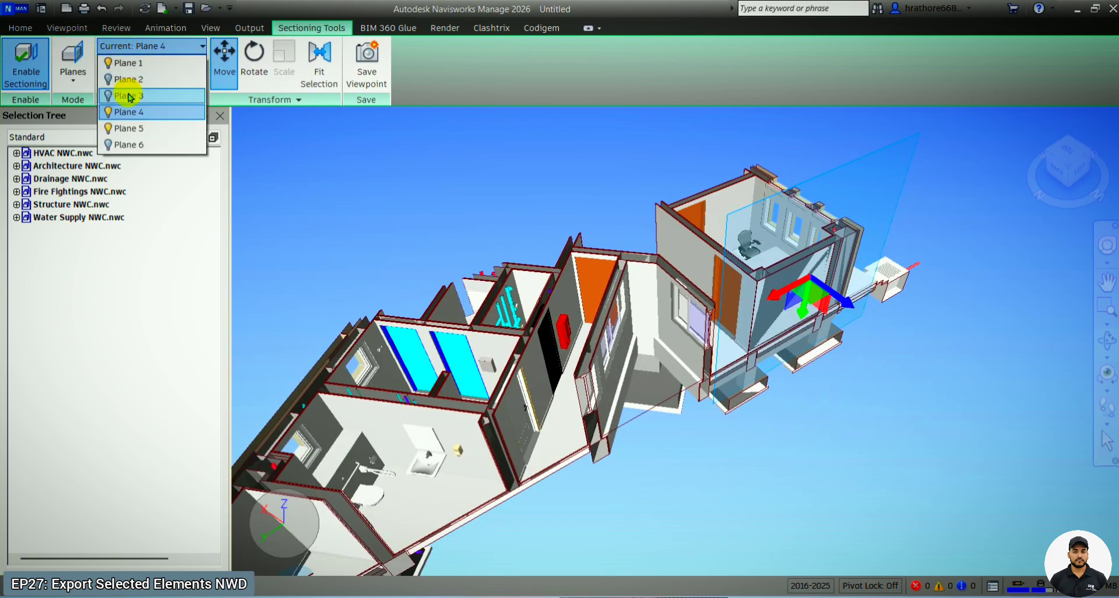
left_click(129, 98)
left_click(144, 66)
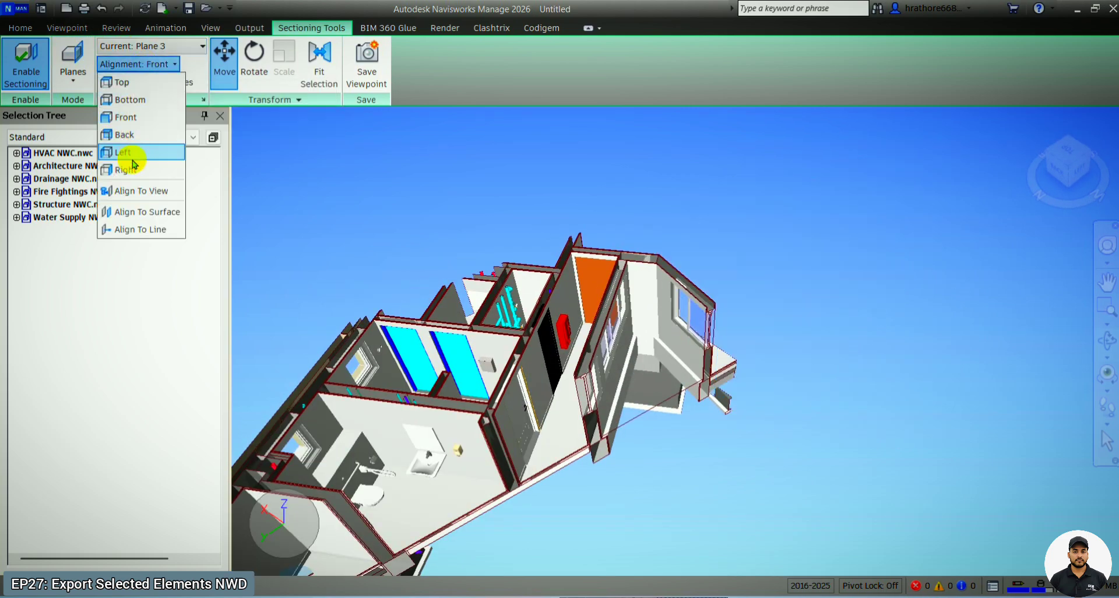
left_click(154, 186)
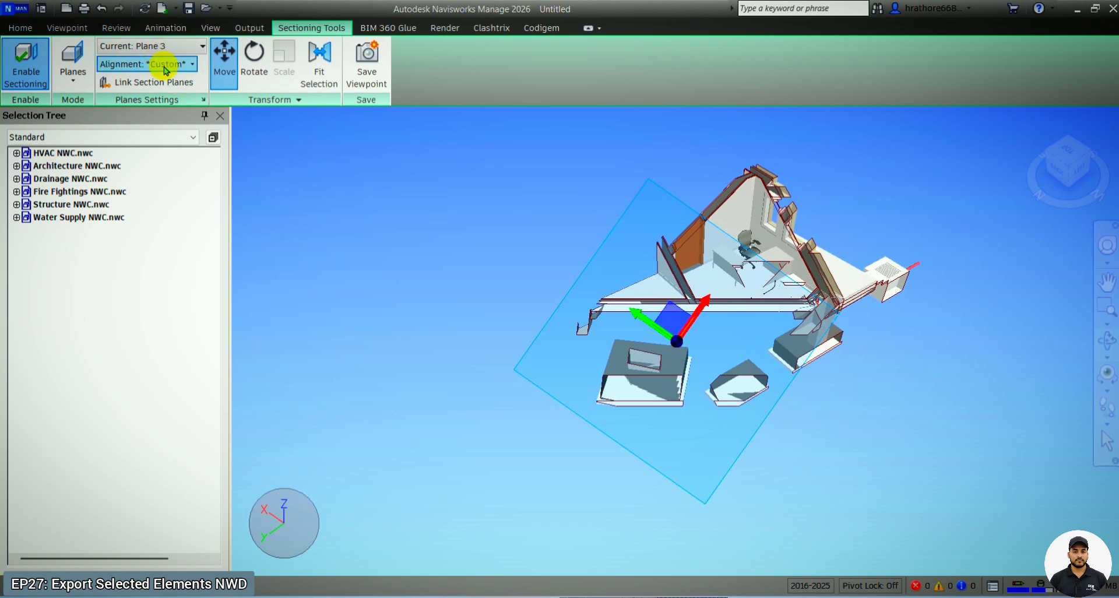
left_click(169, 45)
left_click(107, 98)
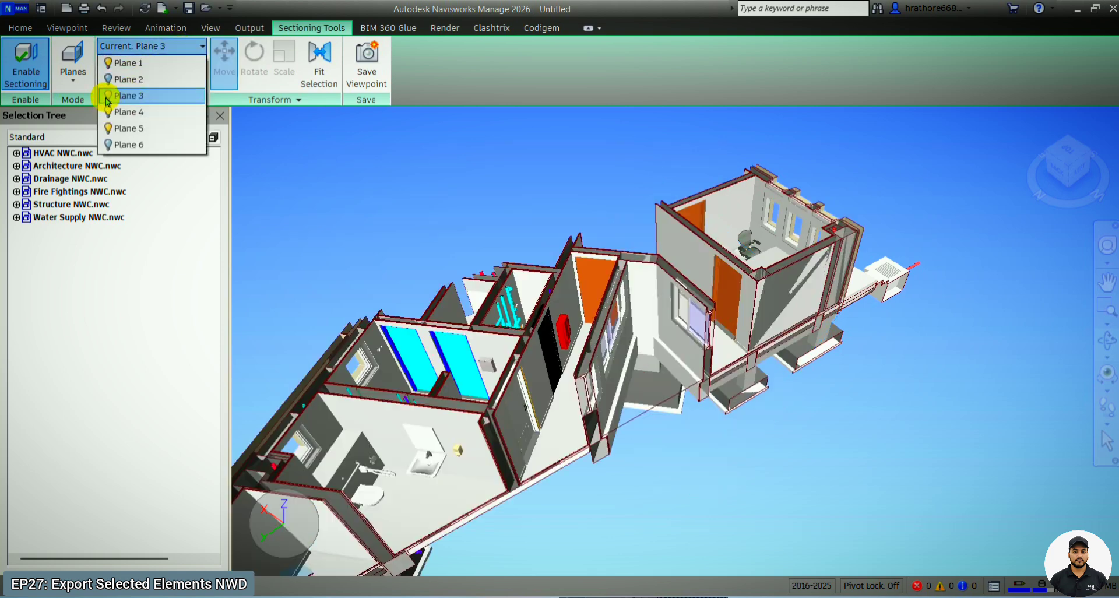
- Set section Plane 3 to align to surface and turn it on to cut beside the front office
left_click(155, 64)
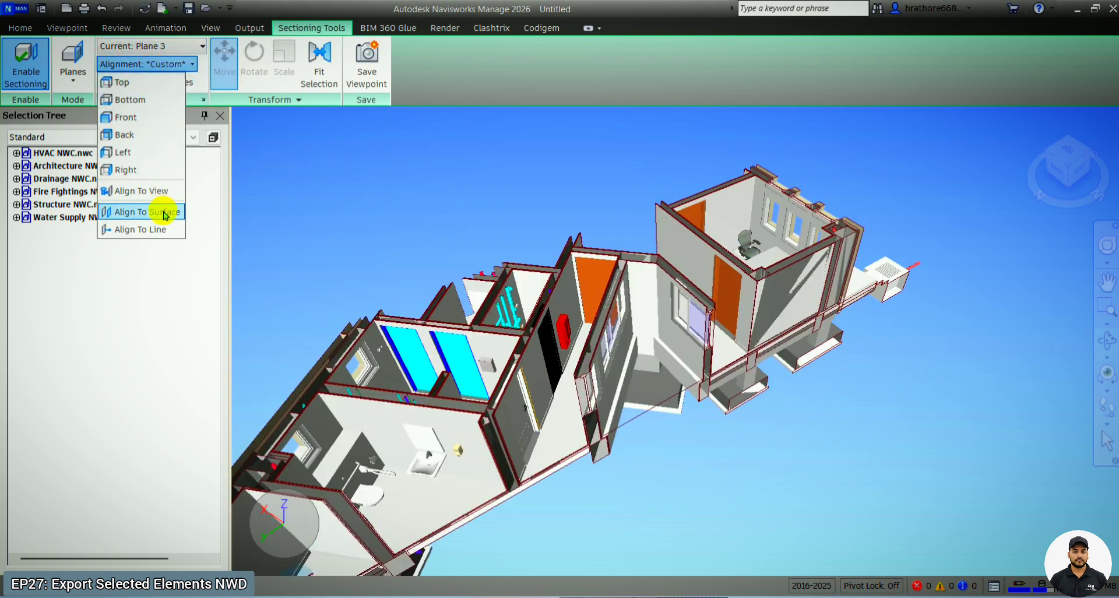
left_click(163, 211)
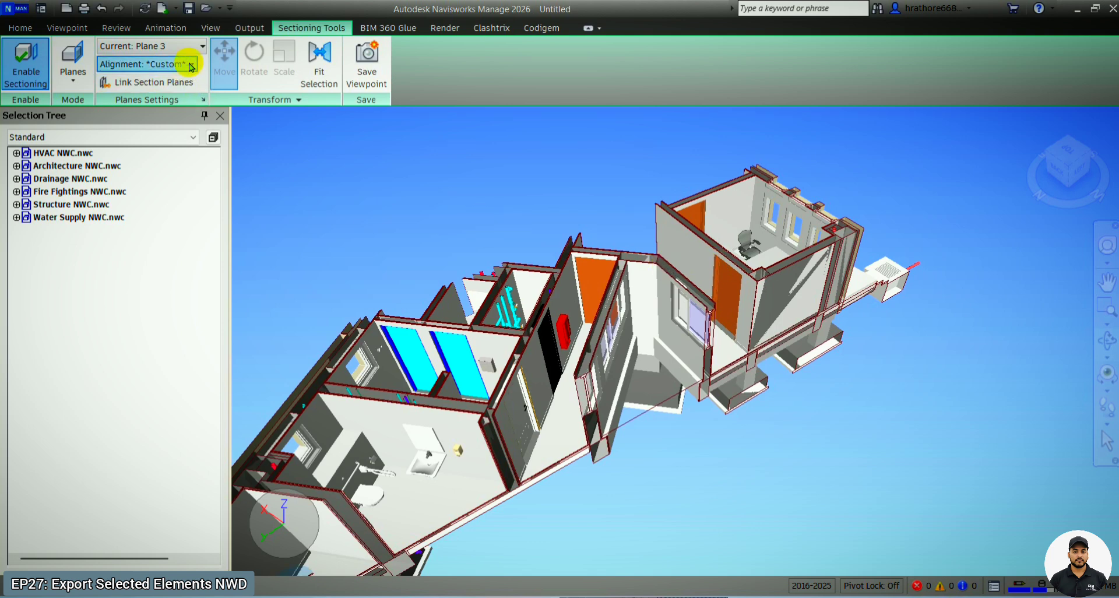
left_click(169, 47)
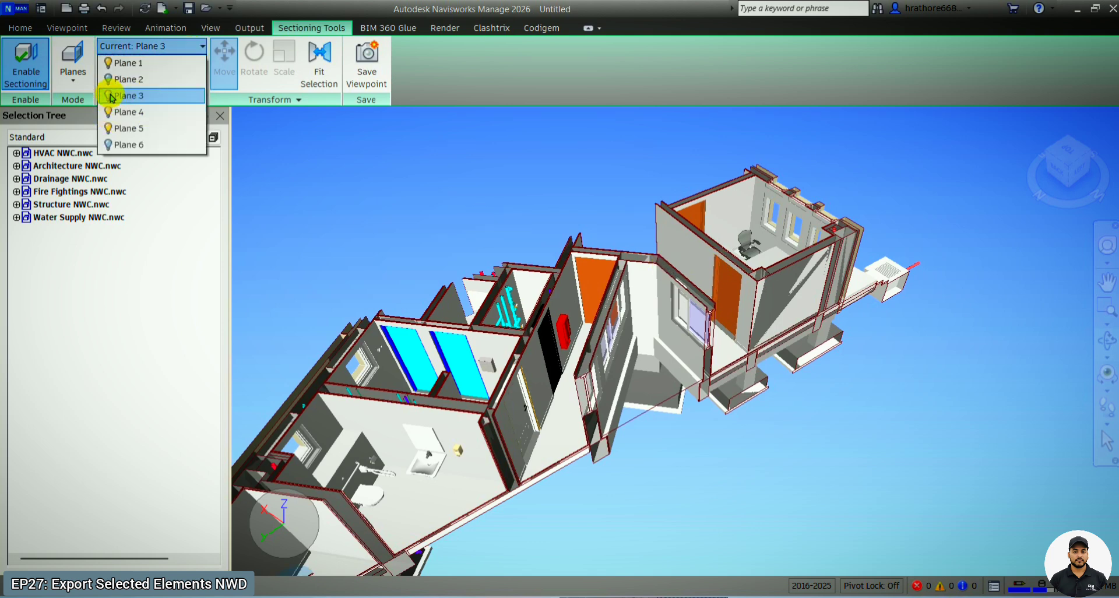
left_click(111, 96)
left_click_drag(933, 218, 957, 207)
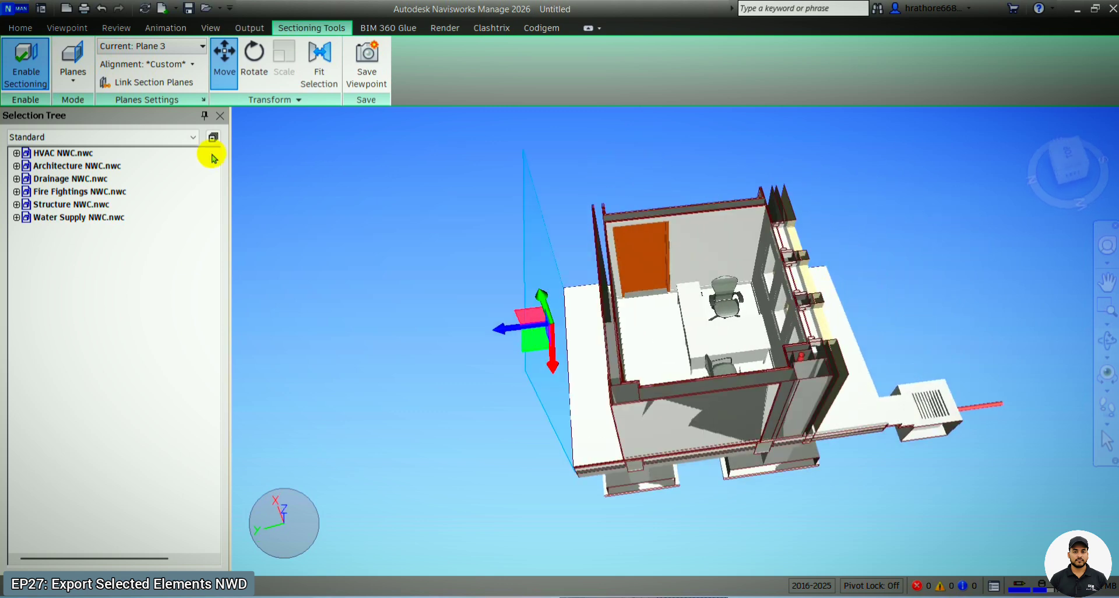
scroll(380, 287, "down", 2)
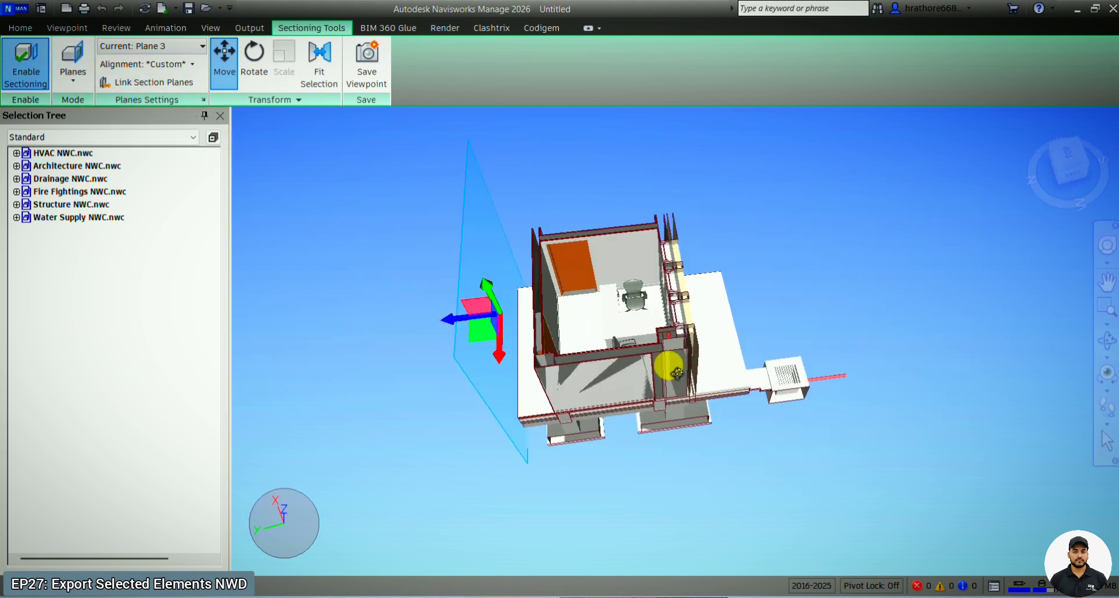
- Make section Plane 1 current and raise it above the ceiling ductwork of the front office
left_click(165, 47)
left_click(145, 63)
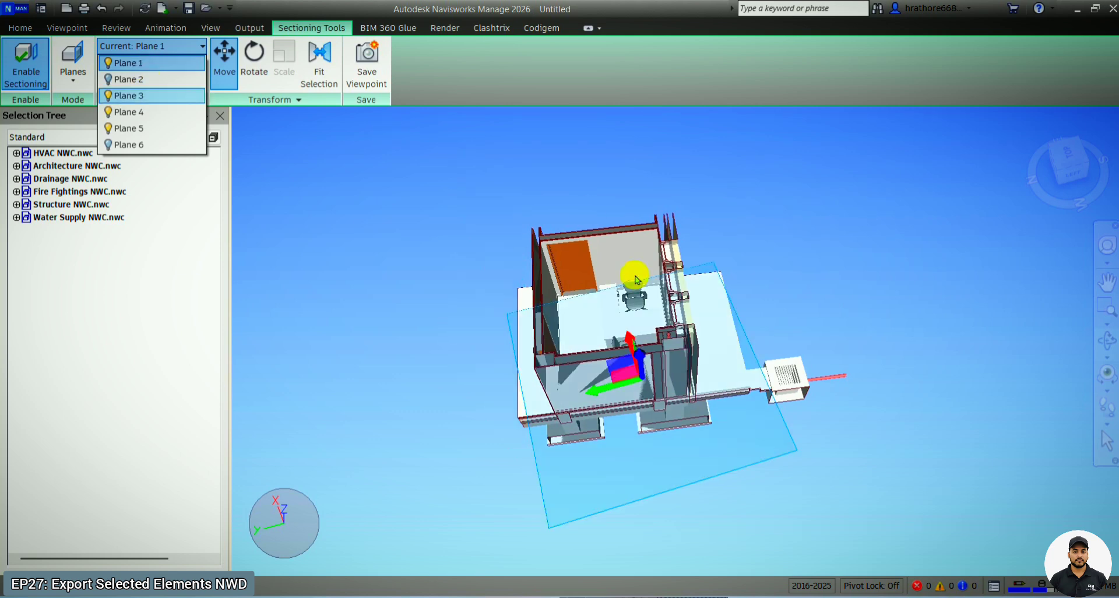
left_click_drag(701, 346, 609, 325)
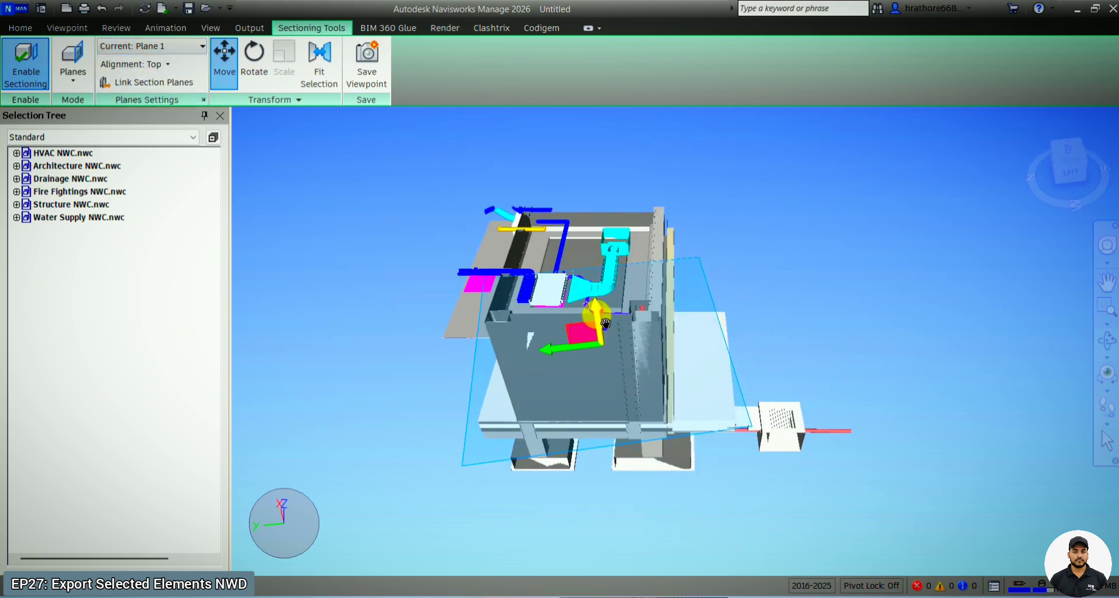
left_click(49, 26)
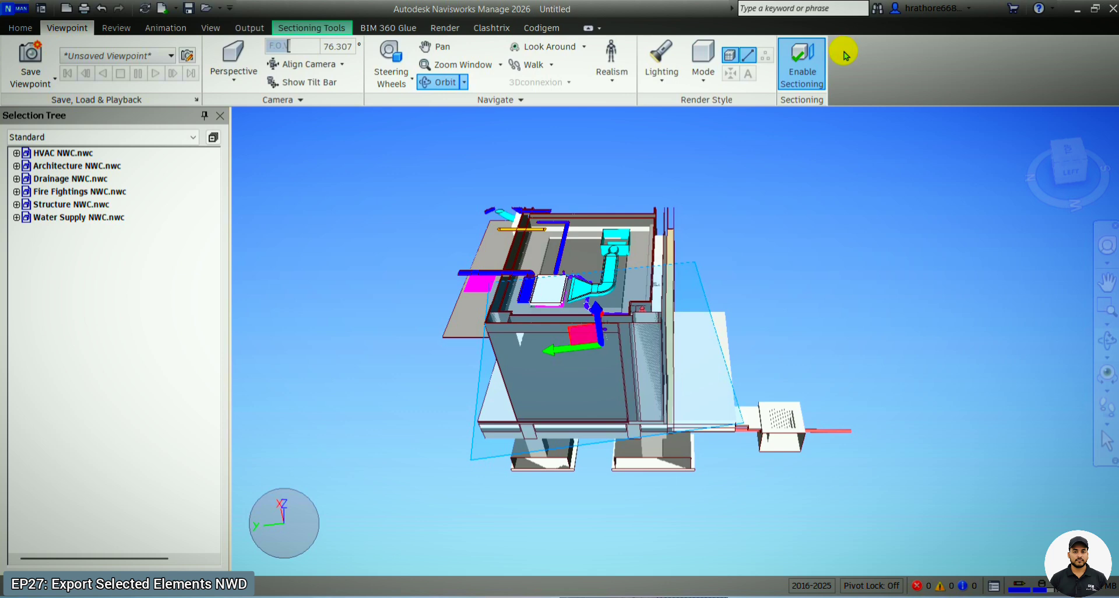
left_click(804, 59)
left_click(804, 59)
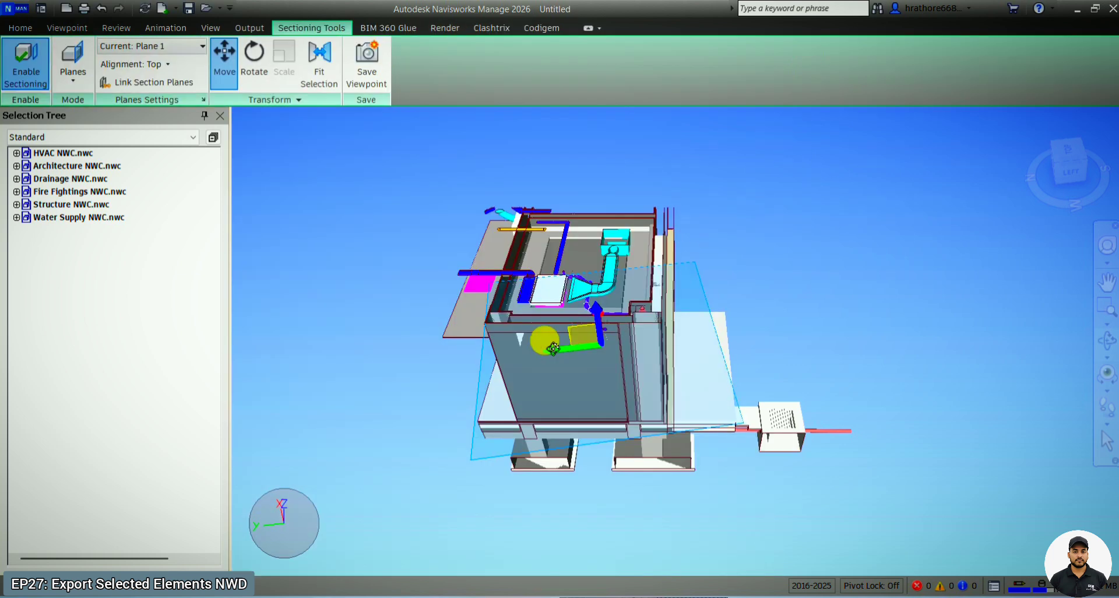
- Raise section Plane 1 further until it clears the roof and rooftop equipment, and turn off the Move gizmo
left_click_drag(606, 333, 571, 379)
middle_click_drag(571, 379, 608, 395, "shift")
scroll(609, 395, "down", 2)
left_click(224, 55)
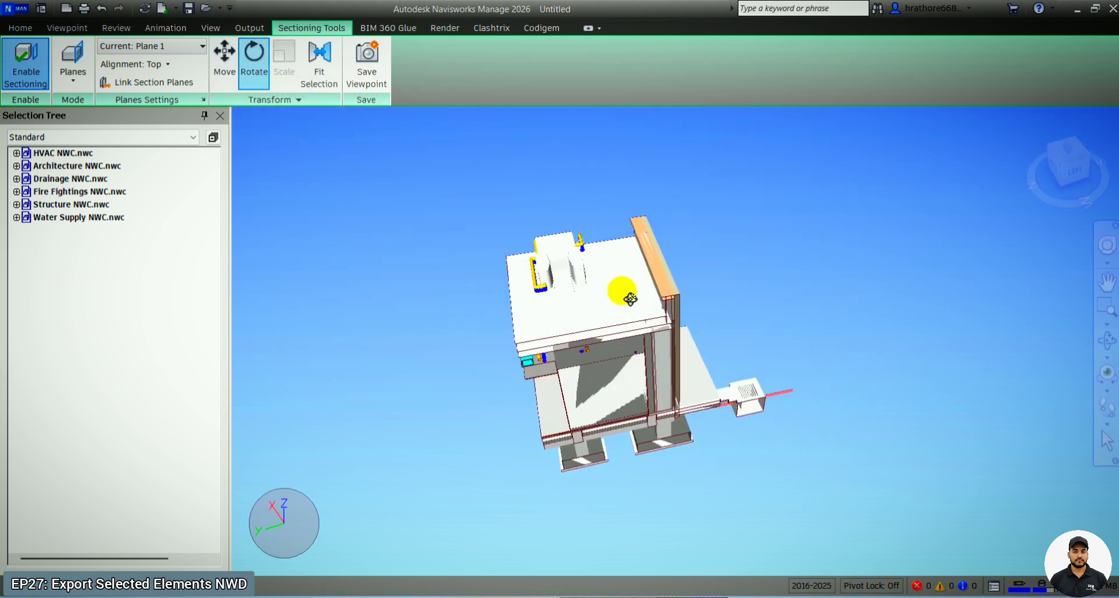
middle_click_drag(785, 321, 676, 432, "shift")
middle_click_drag(776, 399, 837, 323, "shift")
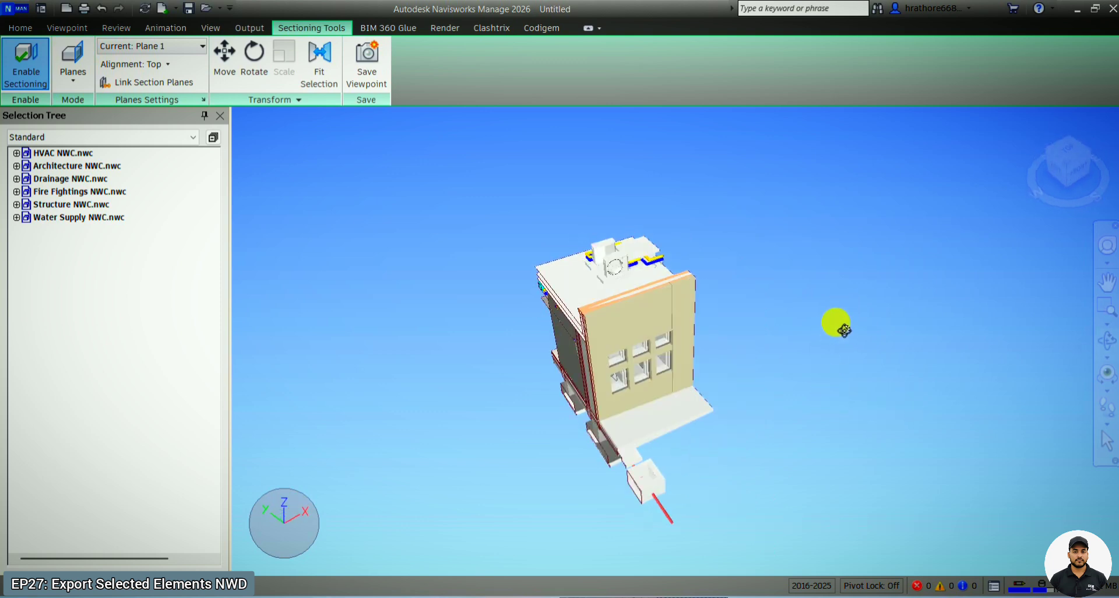
- Select the elements of the isolated front office block with Select Box, drawing the box around the whole sectioned model
left_click(21, 30)
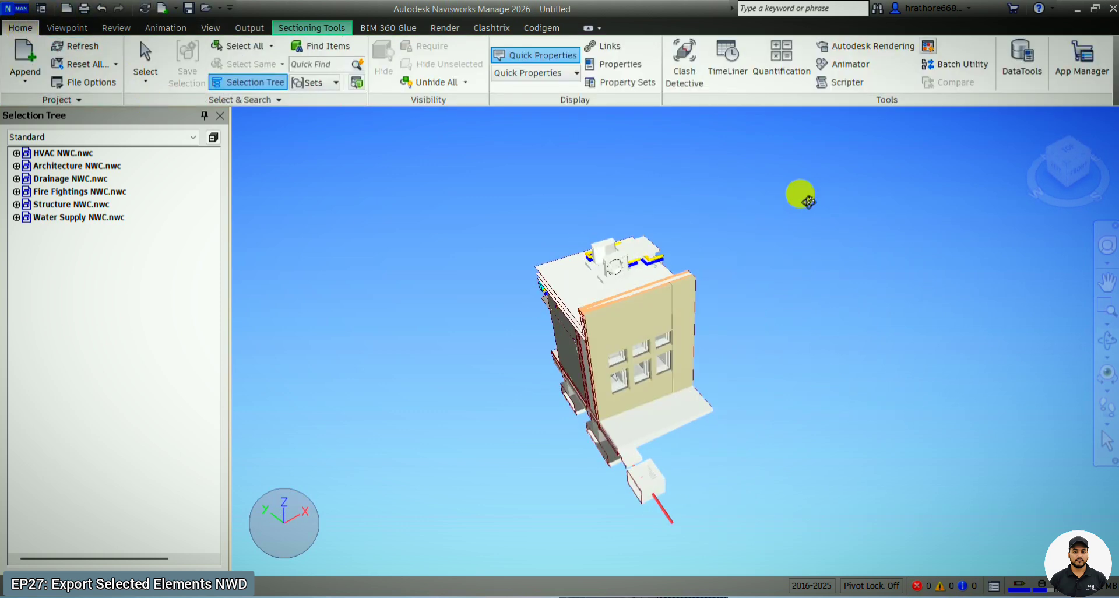
left_click(146, 80)
left_click(175, 134)
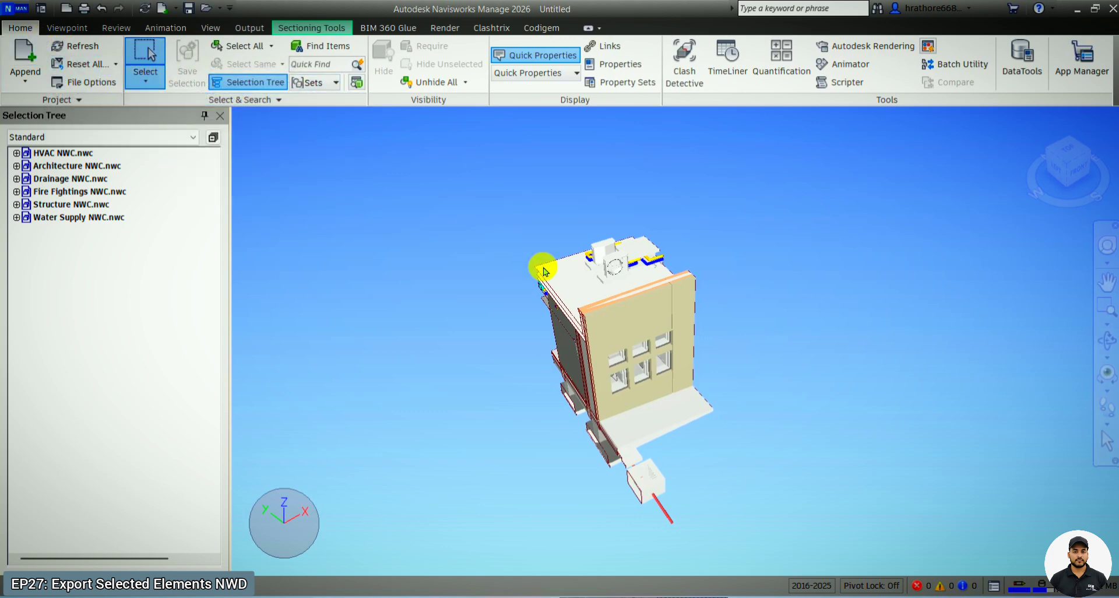
left_click_drag(463, 170, 852, 569)
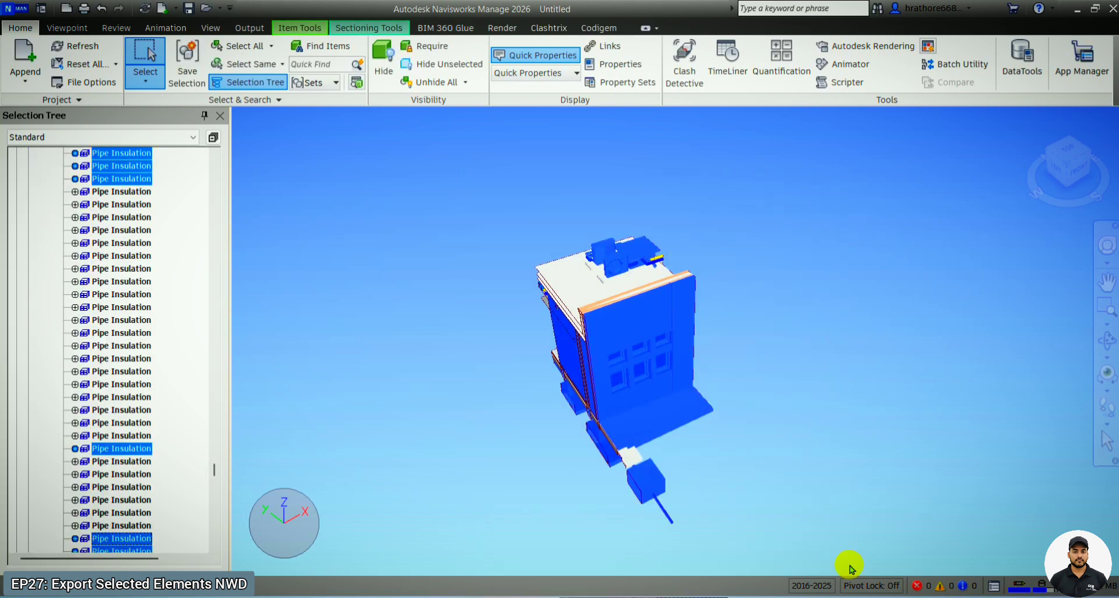
left_click(808, 525)
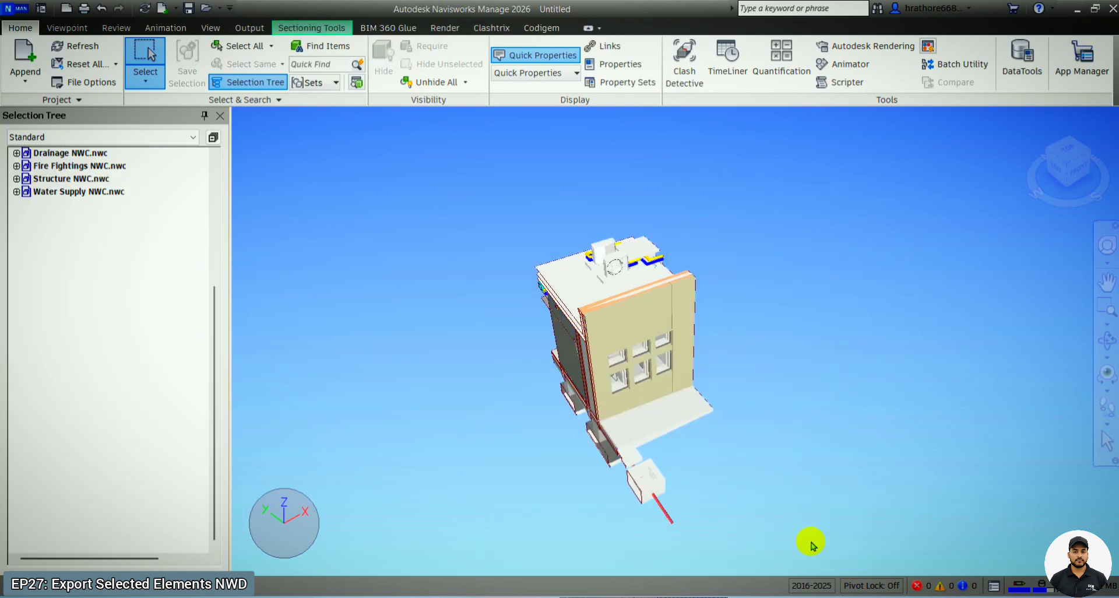
left_click_drag(808, 537, 476, 192)
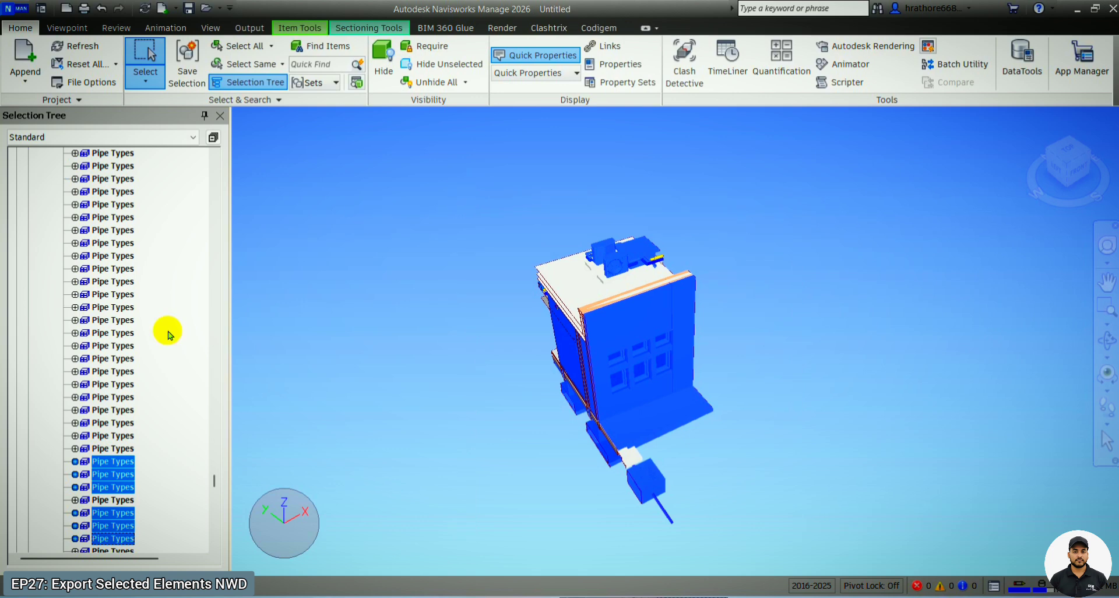
- Hide all unselected elements and clear the selection
right_click(122, 464)
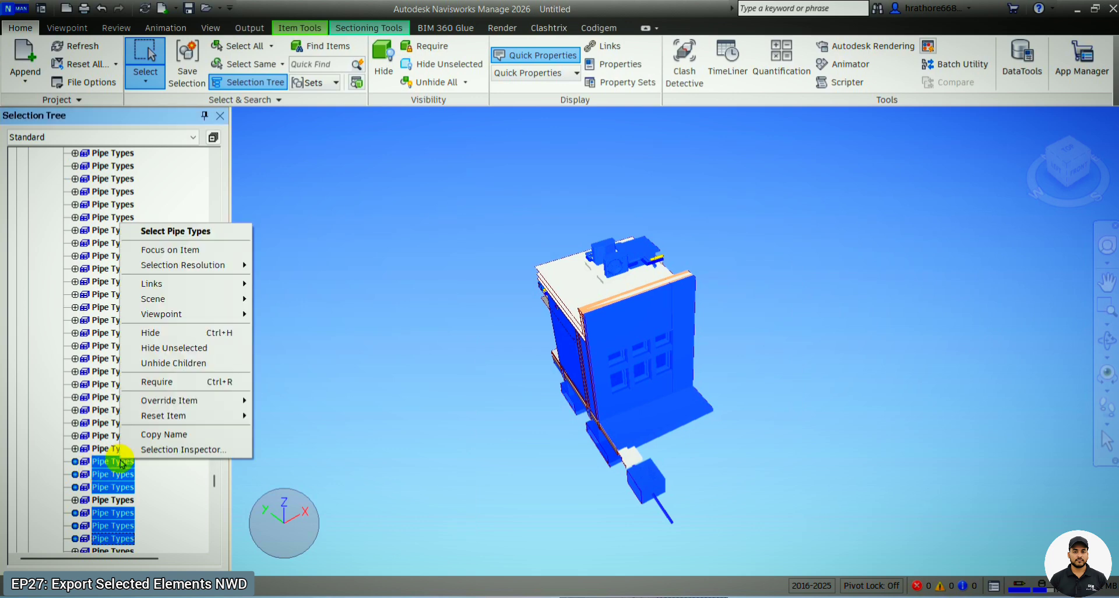
right_click(432, 329)
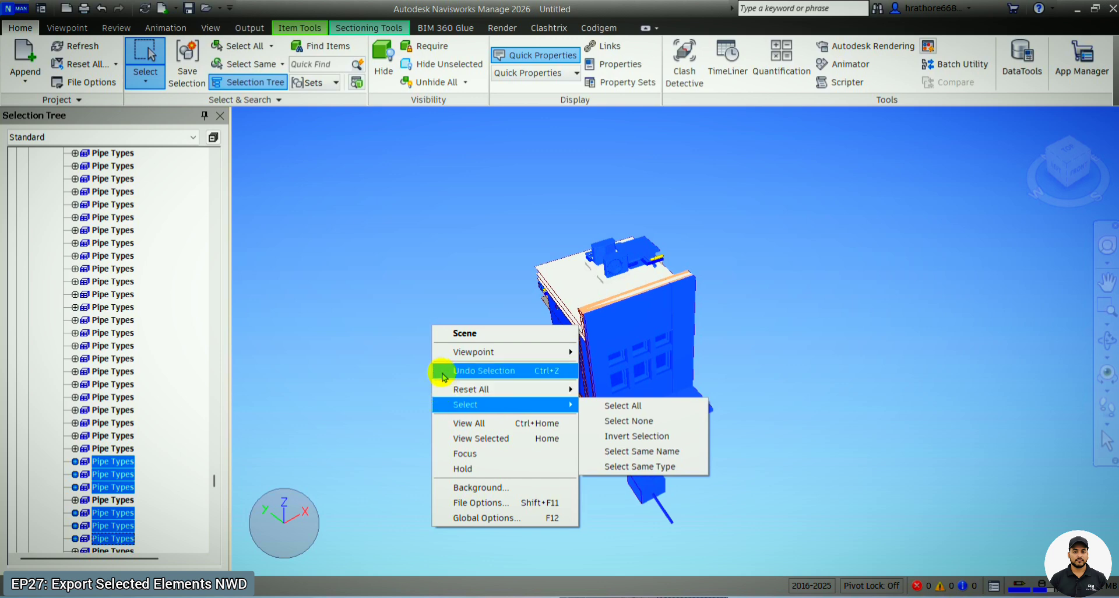
right_click(125, 470)
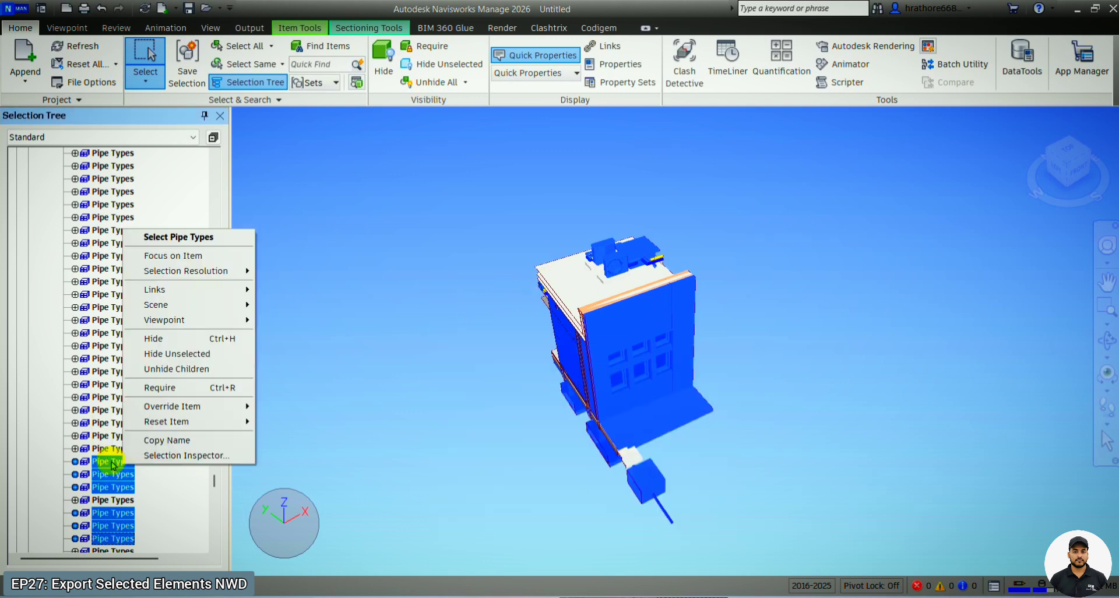
right_click(110, 462)
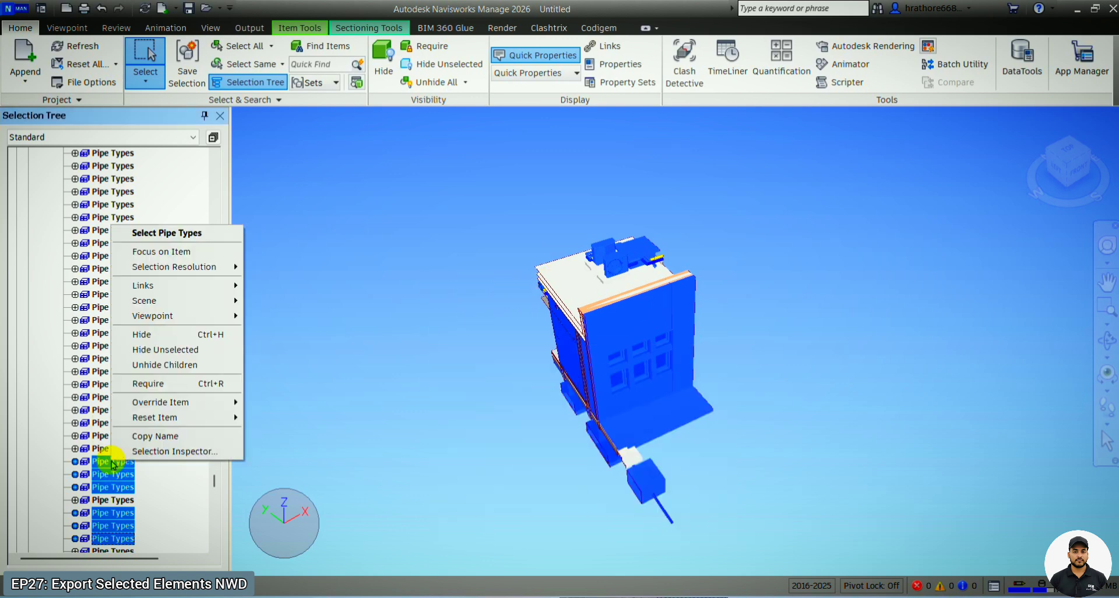
left_click(179, 352)
left_click(807, 303)
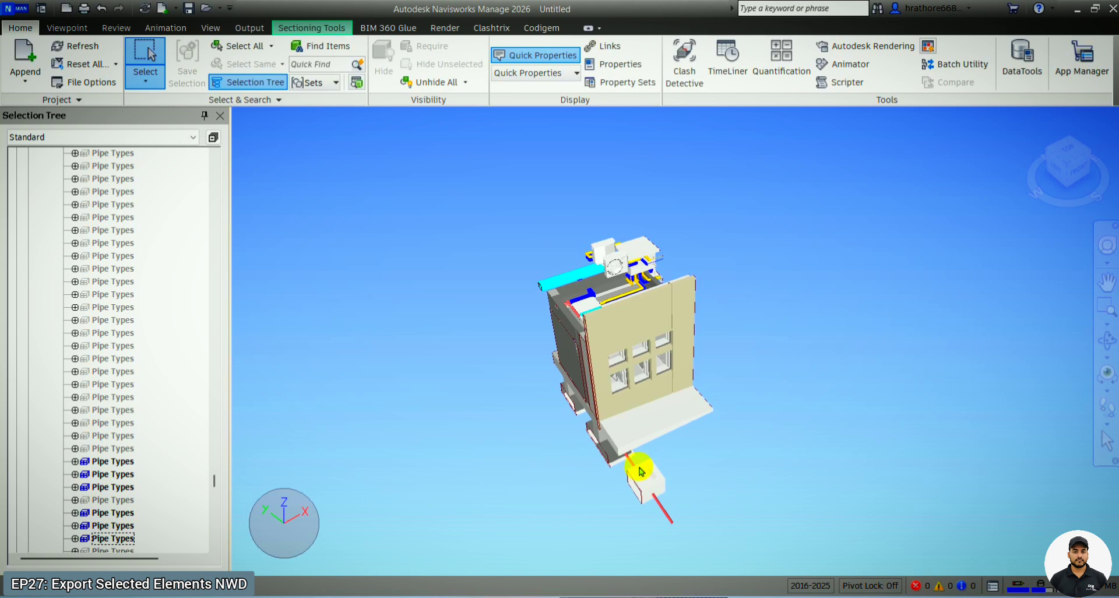
- Turn off sectioning and unhide all elements to restore the full building
left_click(67, 28)
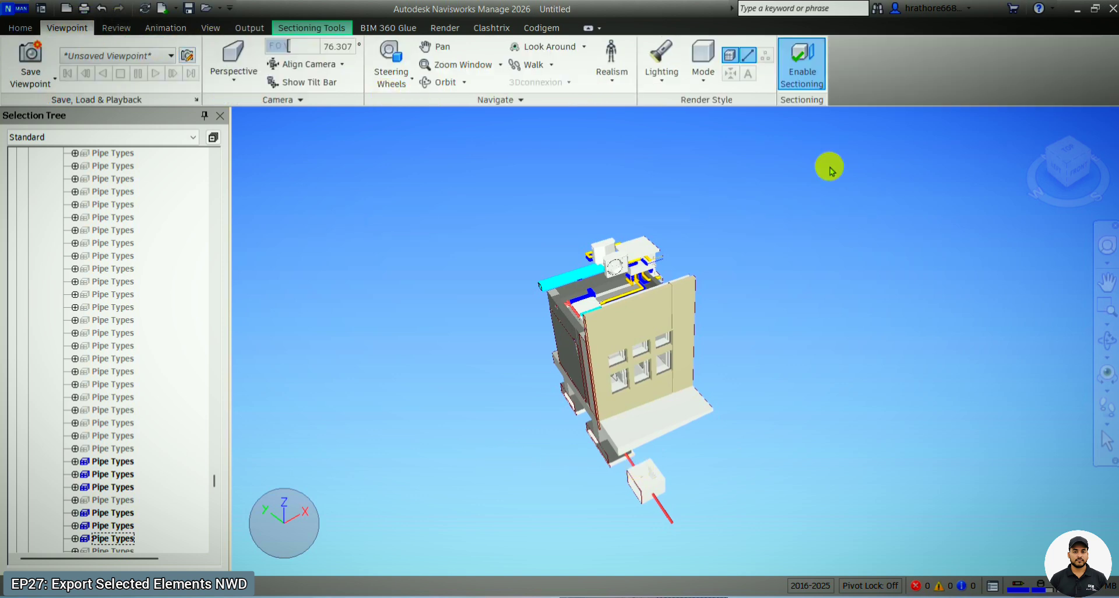
left_click(796, 79)
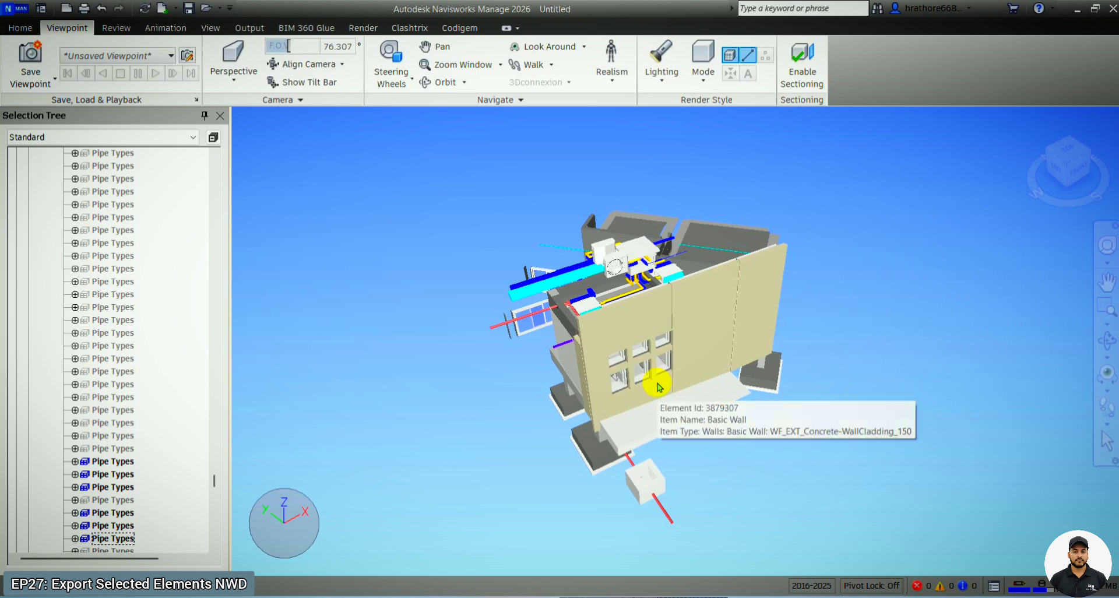
left_click(16, 30)
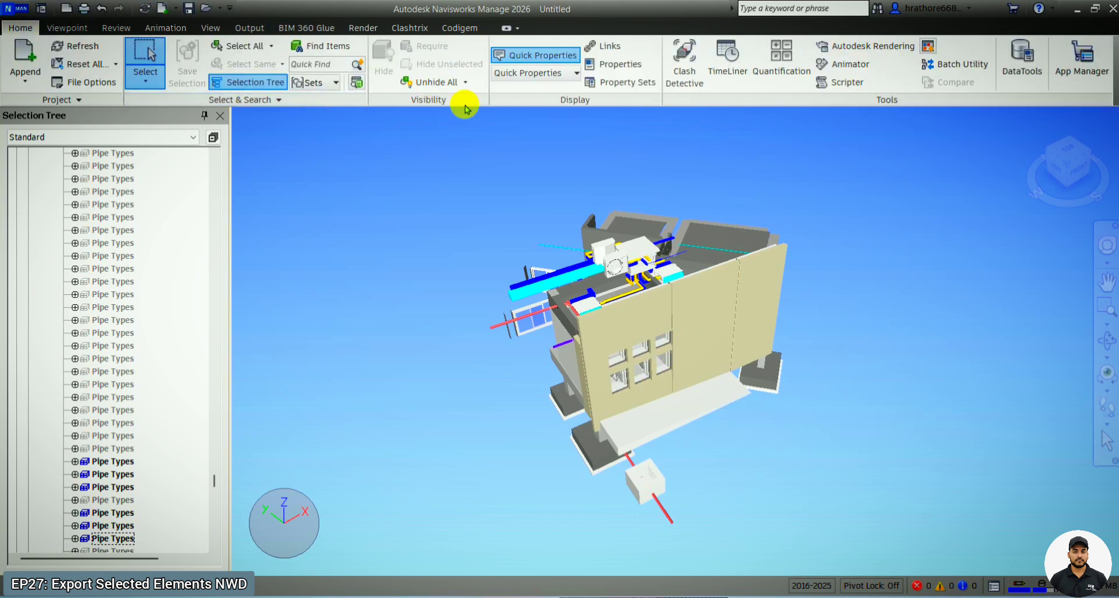
left_click(443, 82)
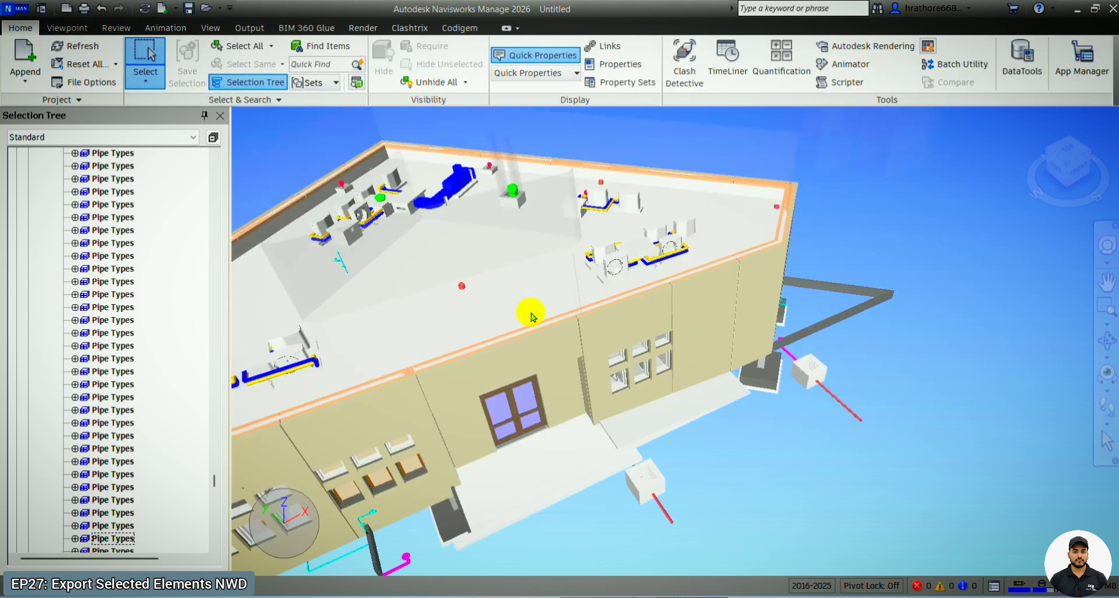
scroll(577, 356, "down", 3)
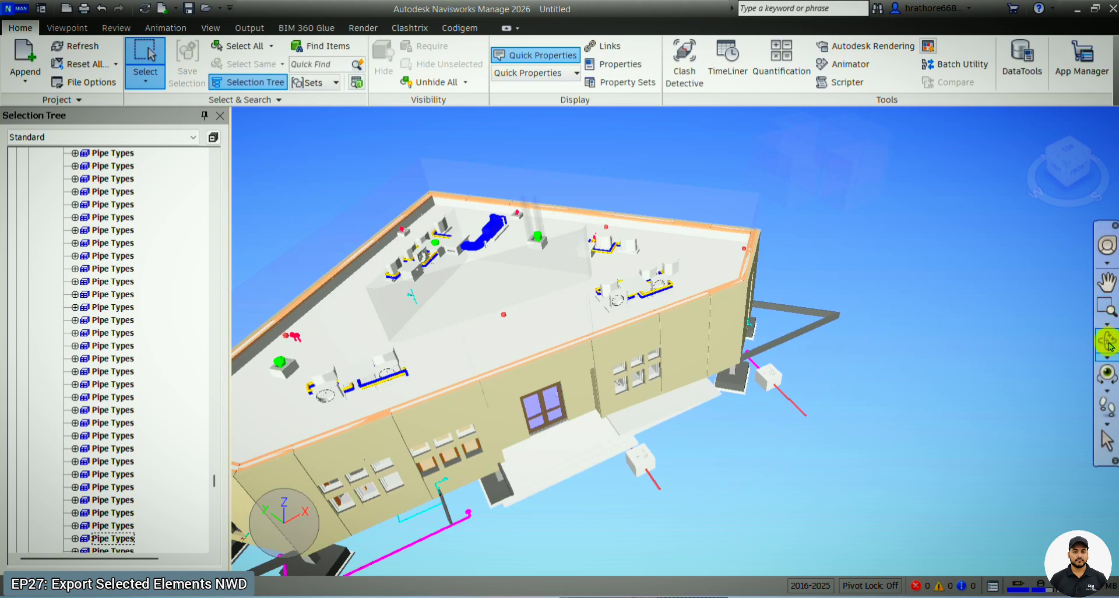
left_click(1110, 343)
left_click_drag(851, 367, 628, 529)
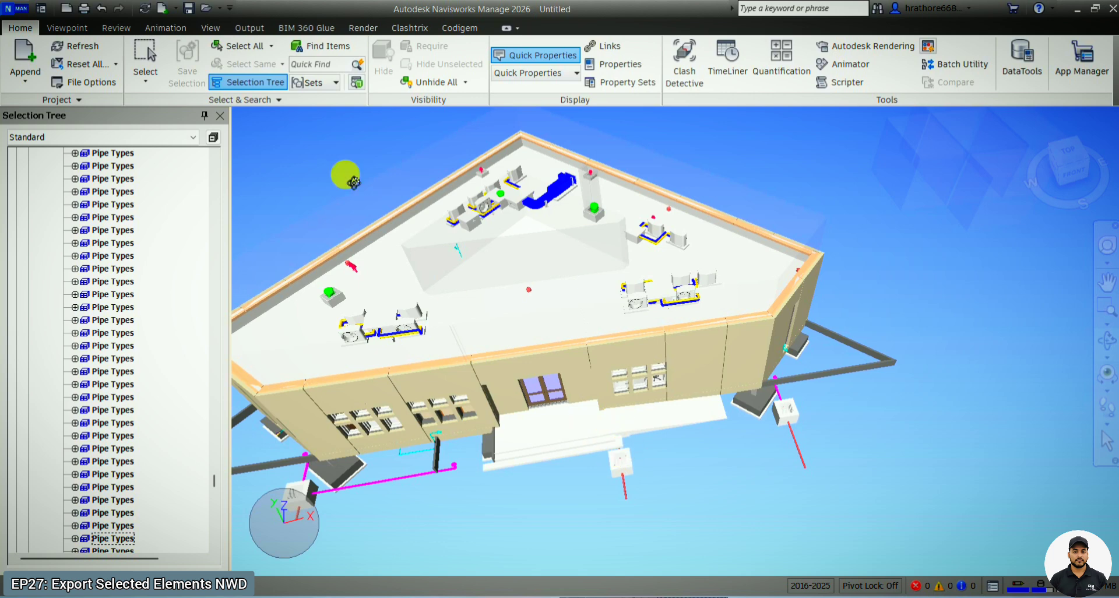
- Enable sectioning again and turn off section Planes 5, 4 and 3, leaving Plane 1 active
left_click(66, 27)
left_click(781, 89)
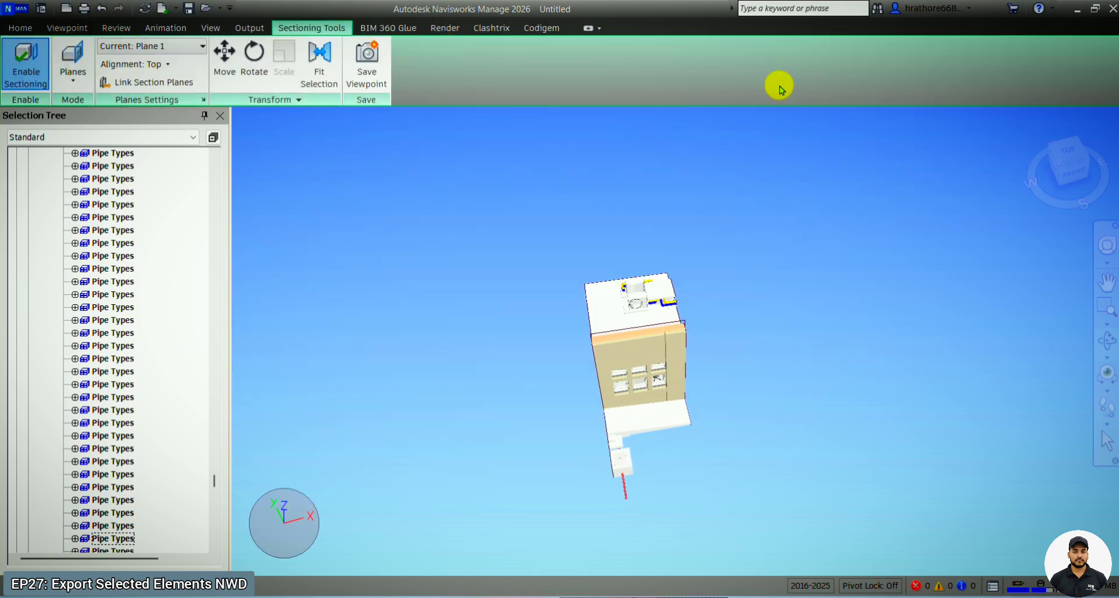
left_click(225, 51)
left_click(183, 47)
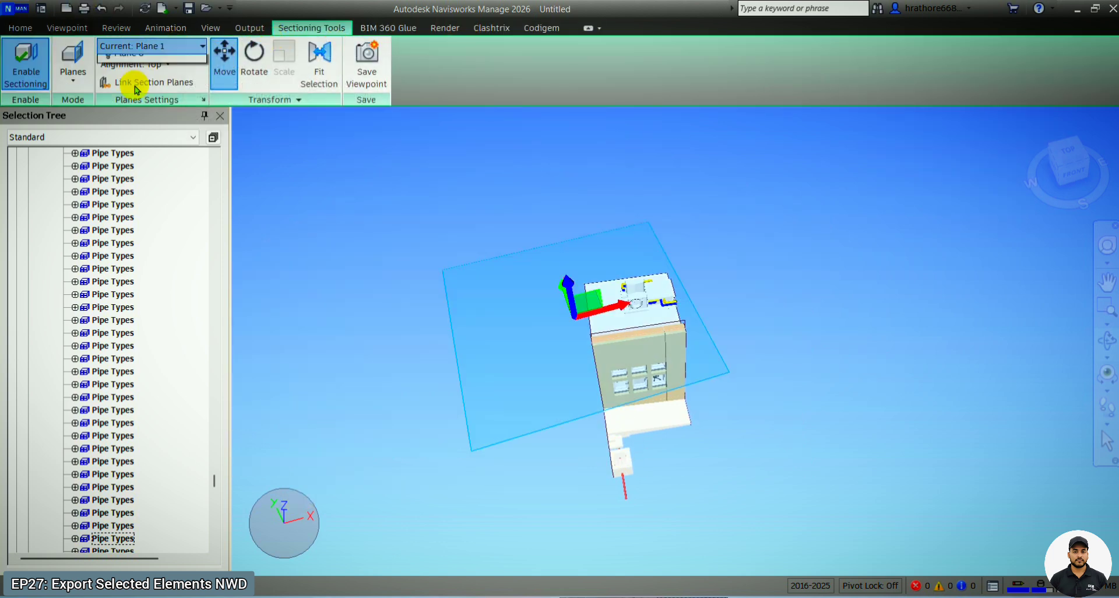
left_click(107, 126)
left_click(107, 112)
left_click(108, 95)
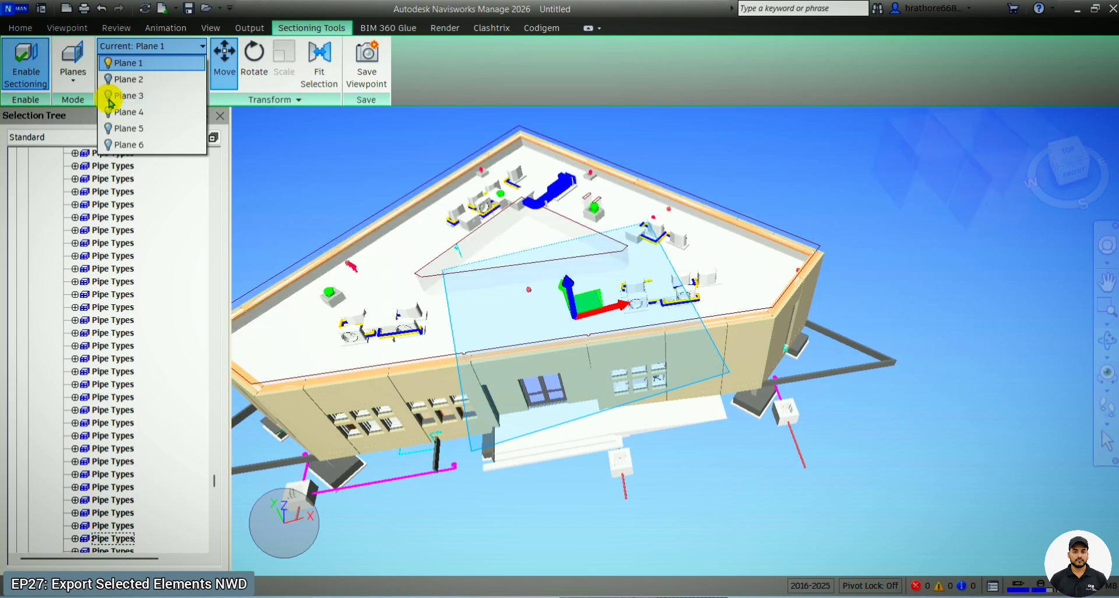
- Lower section Plane 1 below the roof slab to expose the rooms and ceiling ductwork, and turn off the Move gizmo
scroll(590, 322, "up", 2)
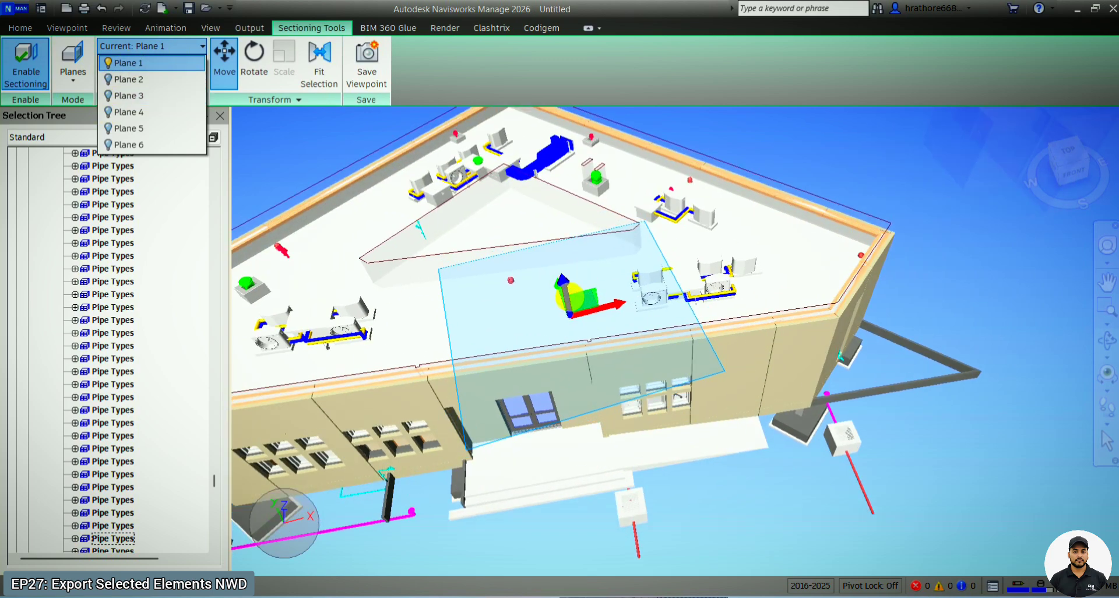
left_click(574, 303)
left_click_drag(574, 302, 597, 350)
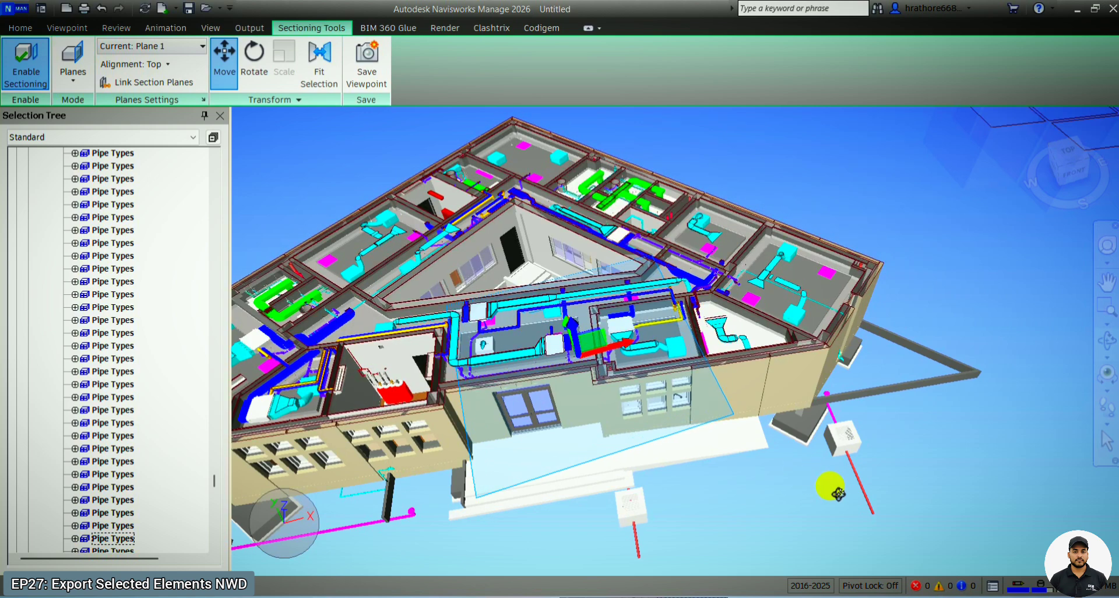
left_click(225, 63)
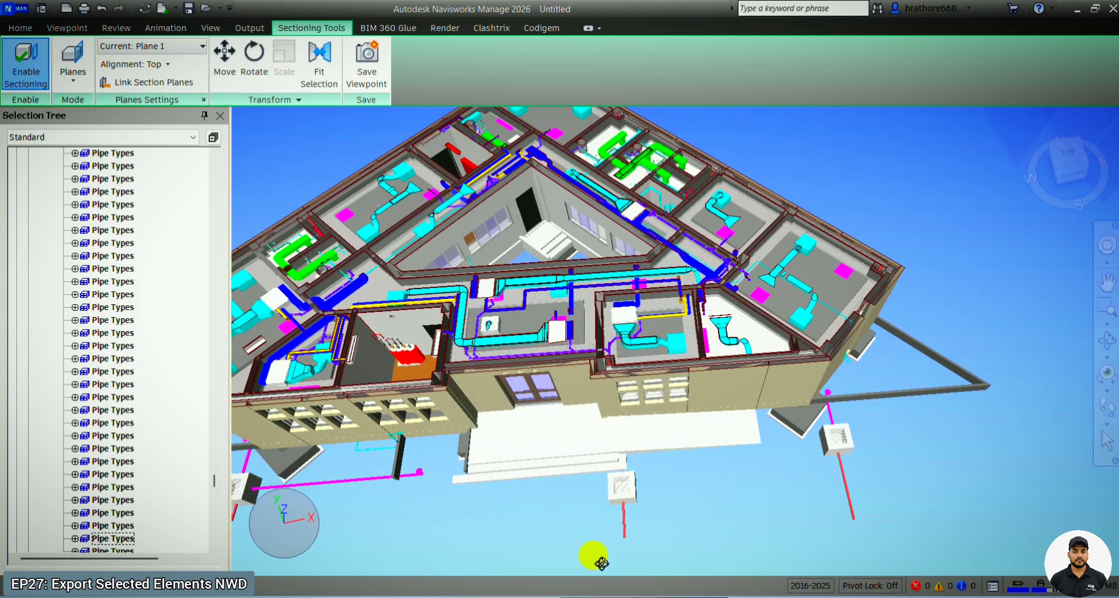
- Select the front office beside the entrance, including its ductwork and windows, with Select Box
left_click(22, 30)
left_click(153, 77)
left_click(175, 146)
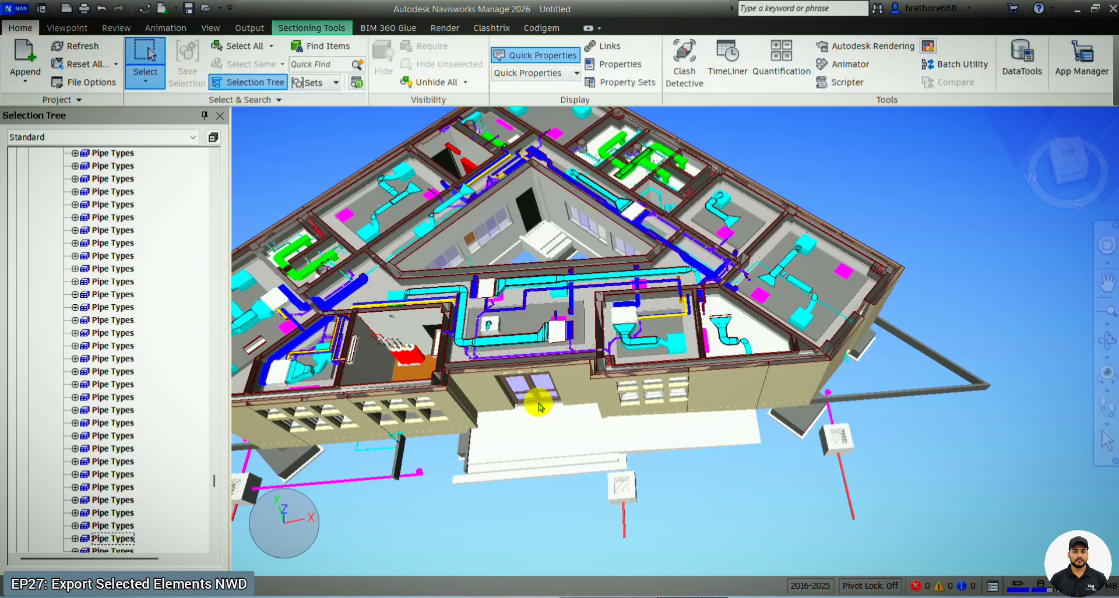
left_click_drag(582, 557, 704, 255)
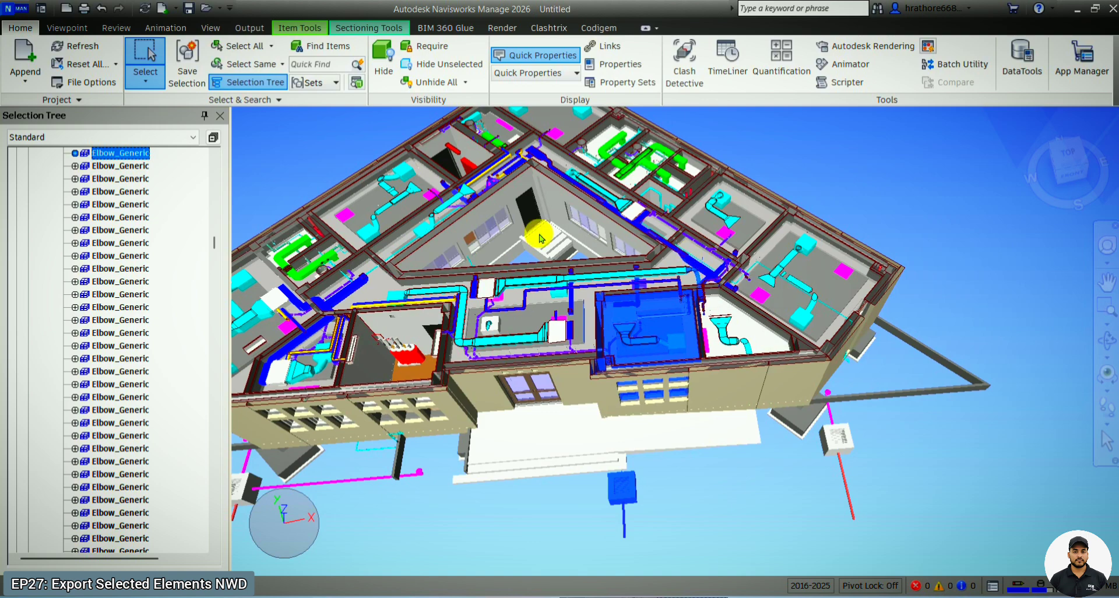
- Hide all unselected elements so only the selected front office elements remain
right_click(120, 156)
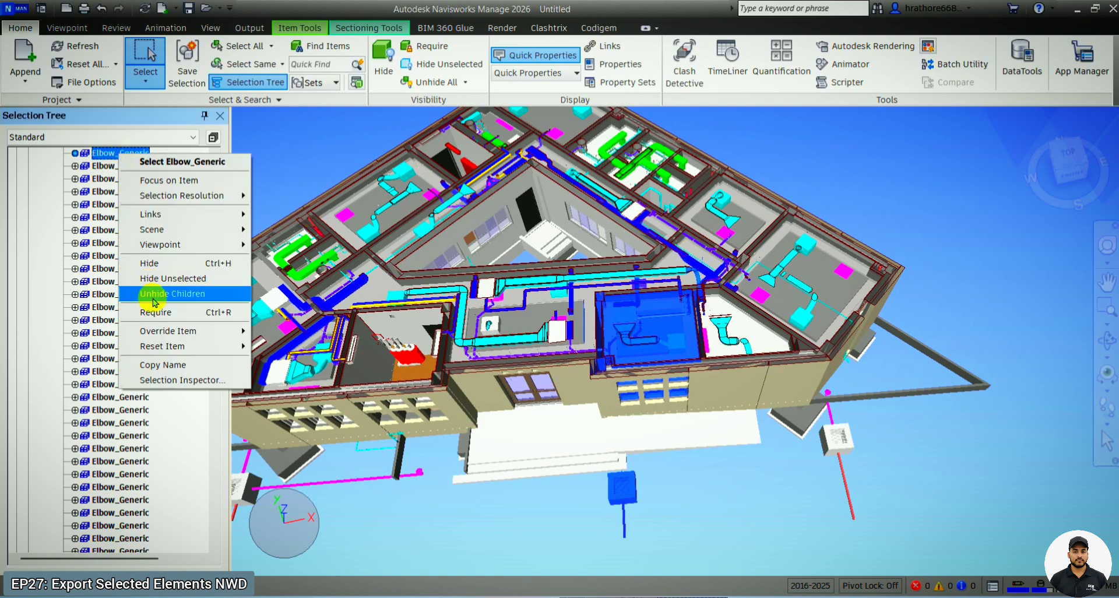
left_click(153, 278)
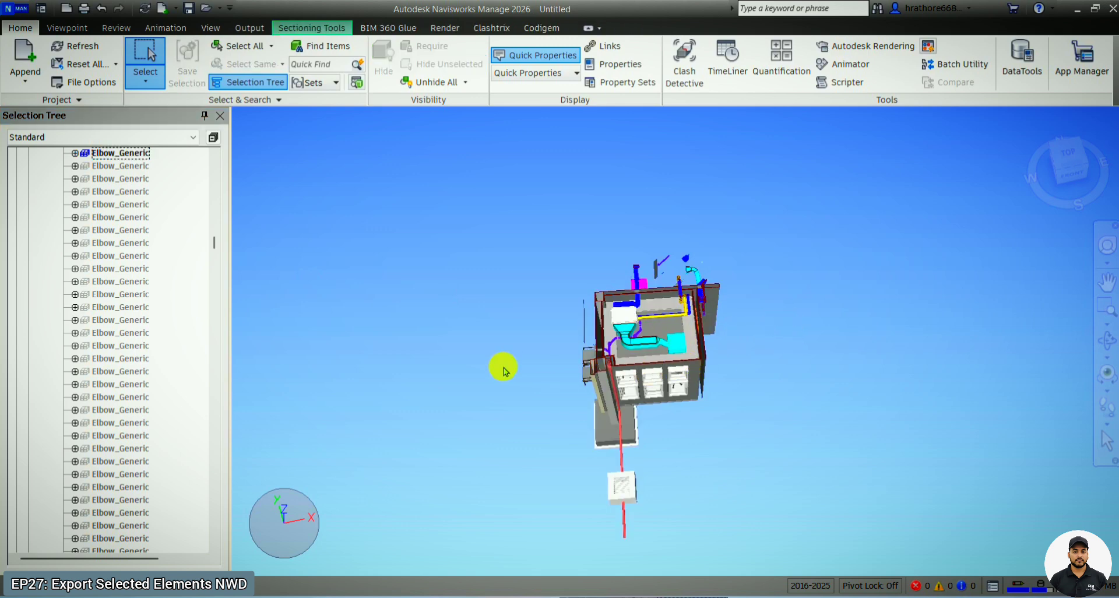
left_click(21, 10)
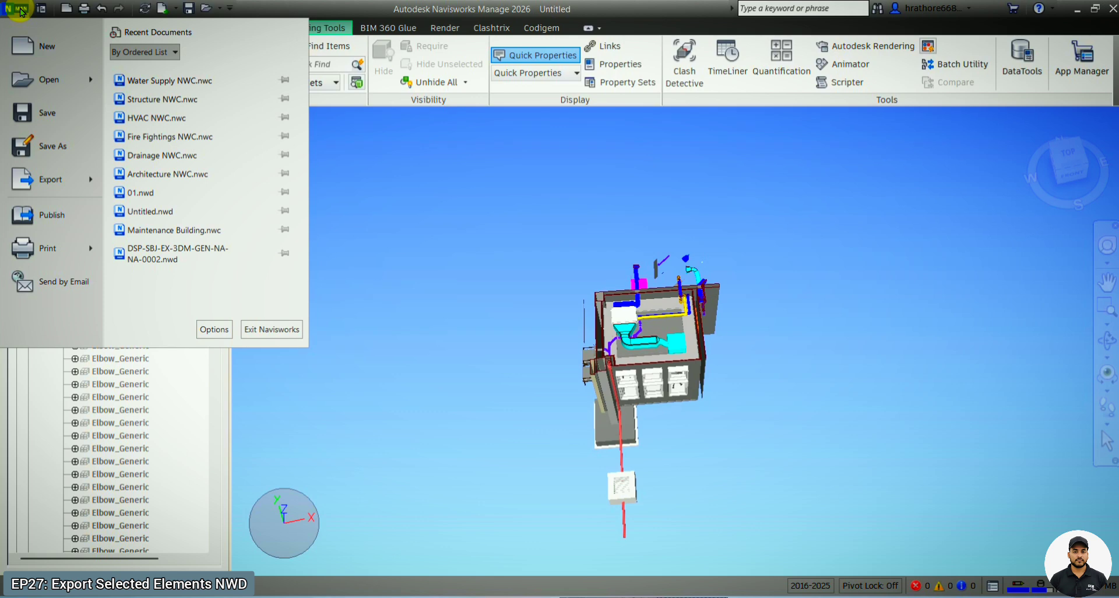
mouse_move(69, 169)
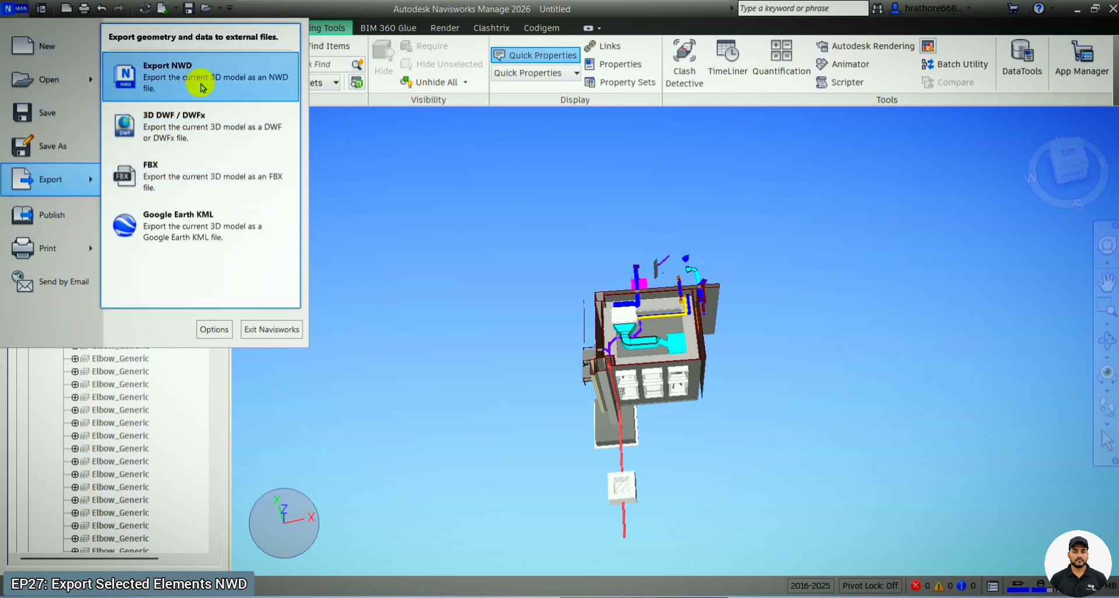
left_click(333, 136)
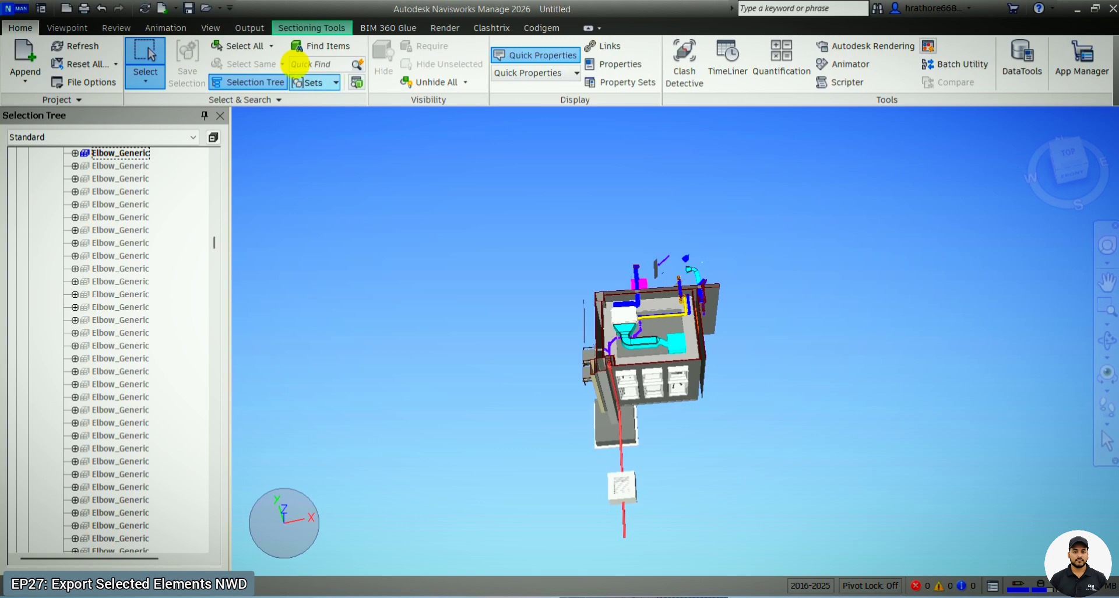
- Start an NWD export with hidden items excluded and the Navisworks version set to 2026
left_click(244, 32)
left_click(204, 53)
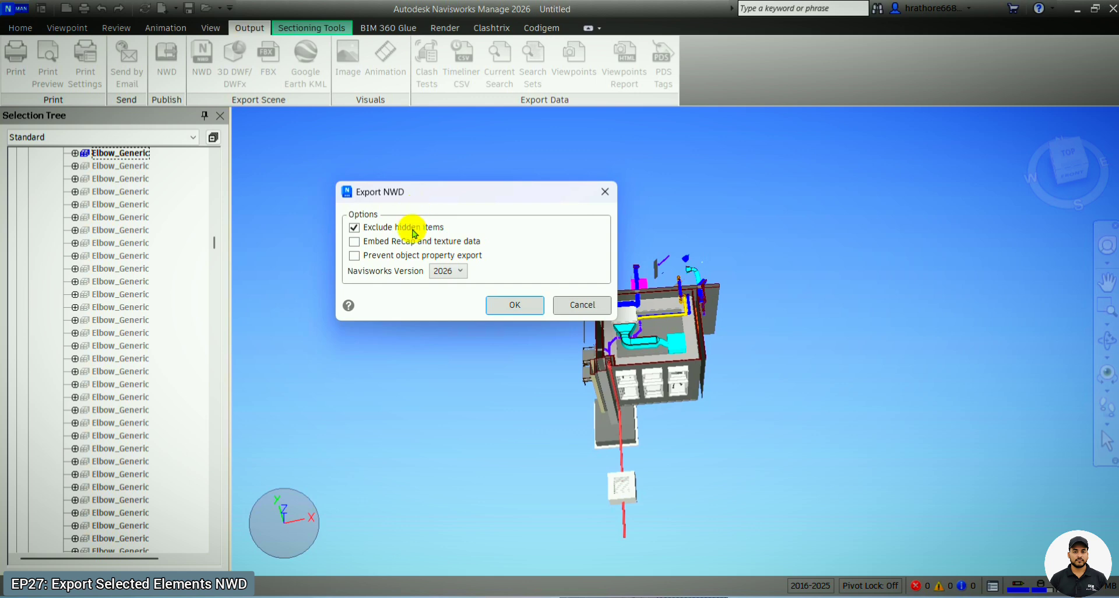
left_click(461, 271)
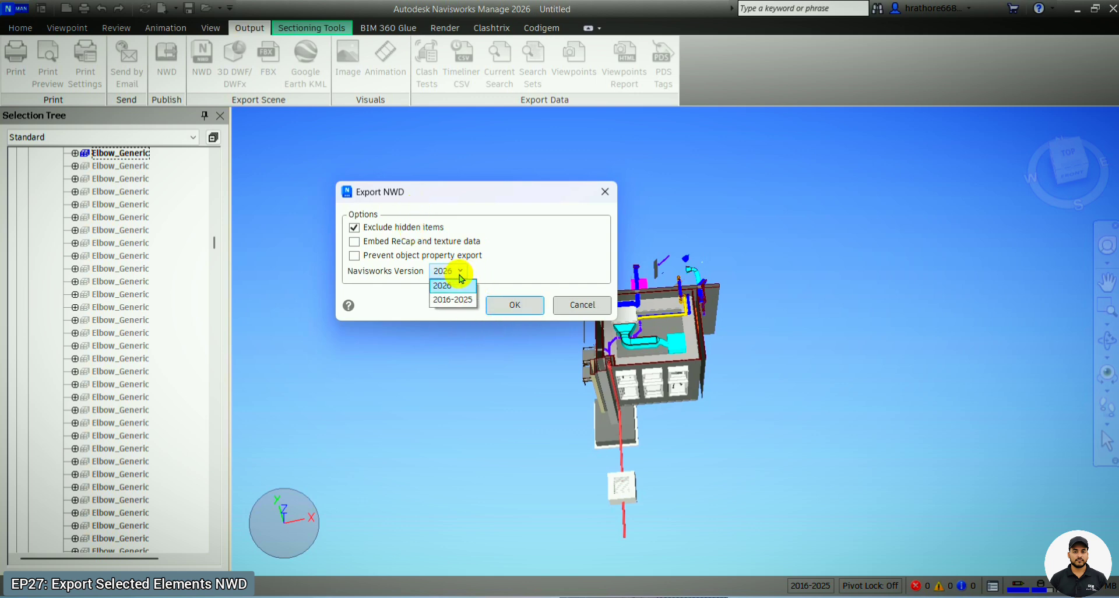
left_click(480, 295)
left_click(513, 315)
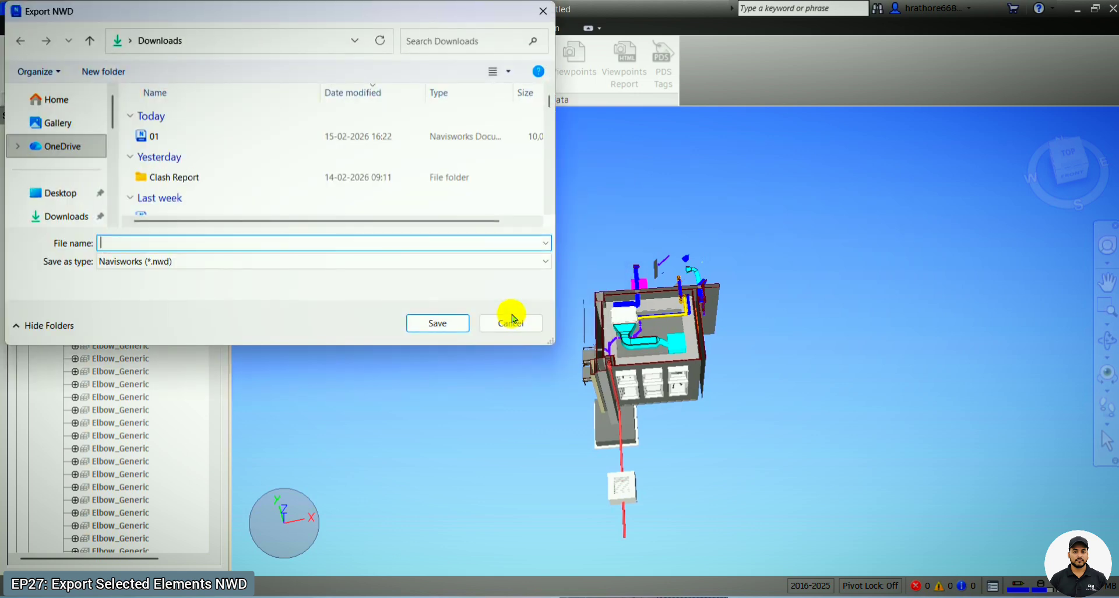
- Save the NWD export over the existing file 01 in the Downloads folder
left_click(175, 137)
left_click(429, 326)
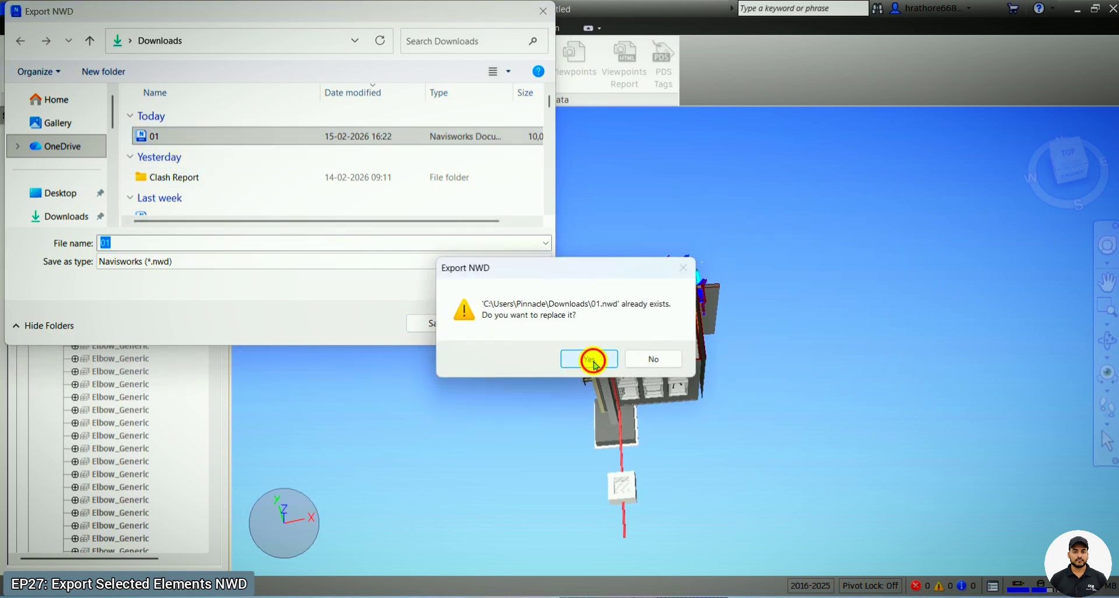
left_click(589, 358)
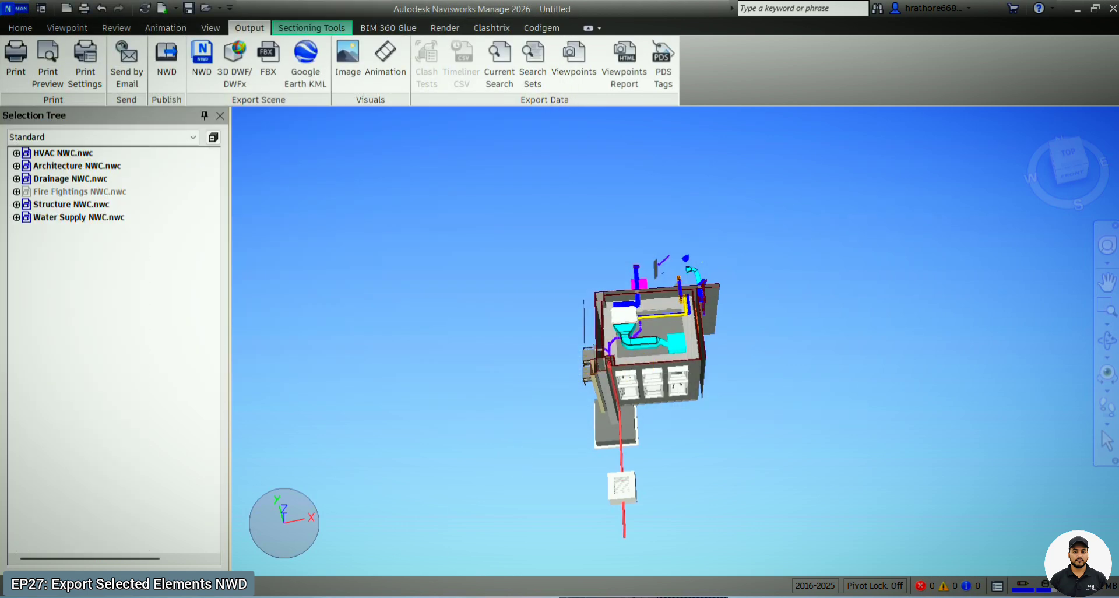
- Launch a second instance of Navisworks Manage 2026
key("super")
type("man")
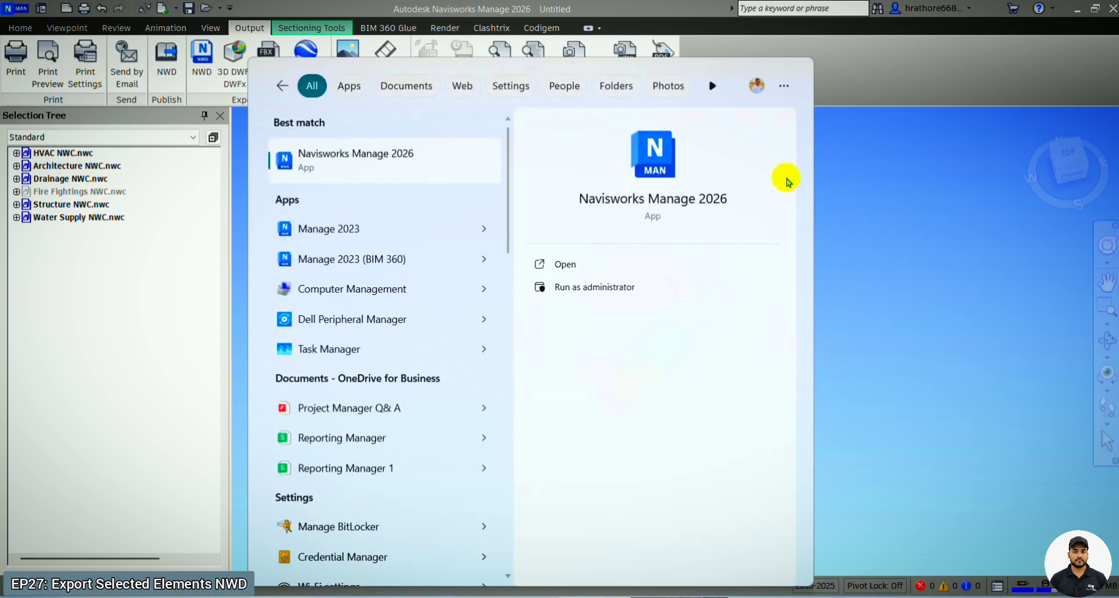
left_click(408, 150)
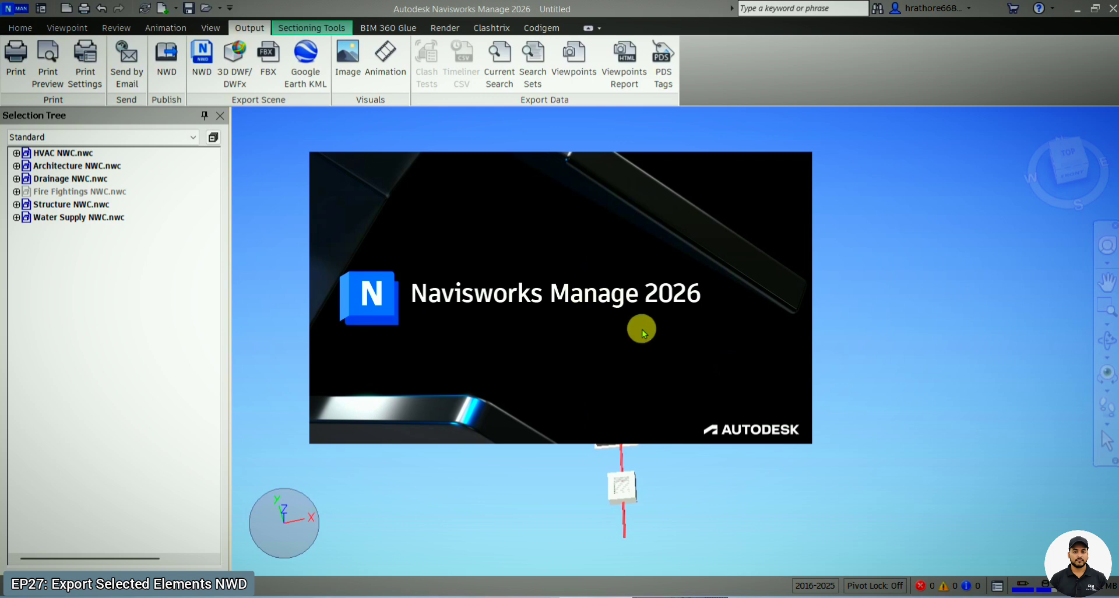
left_click(974, 331)
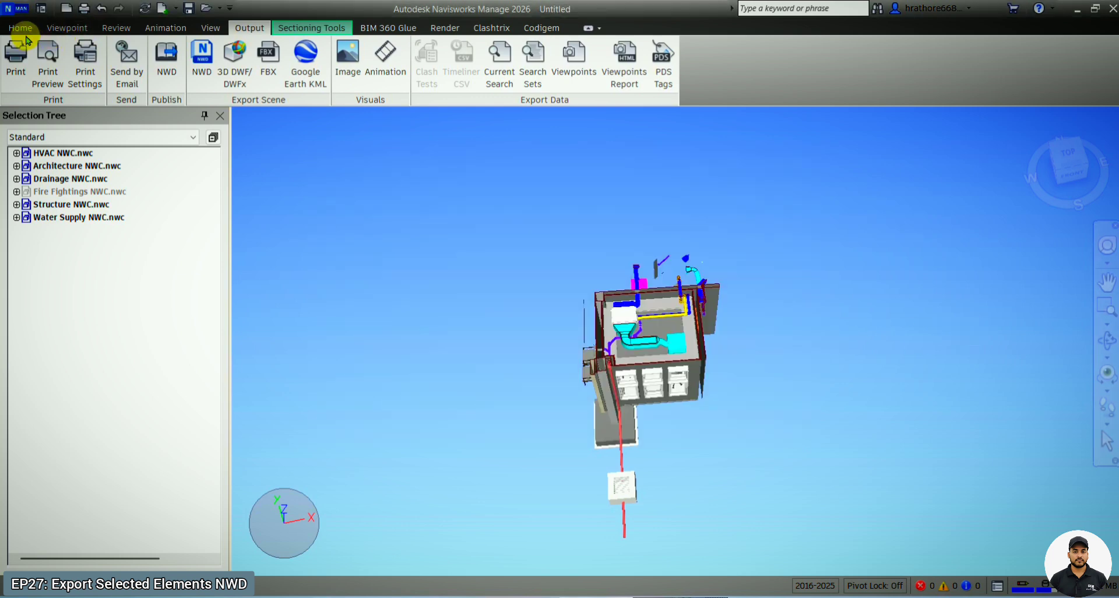
- Turn off sectioning and unhide all elements in the original combined model
left_click(20, 28)
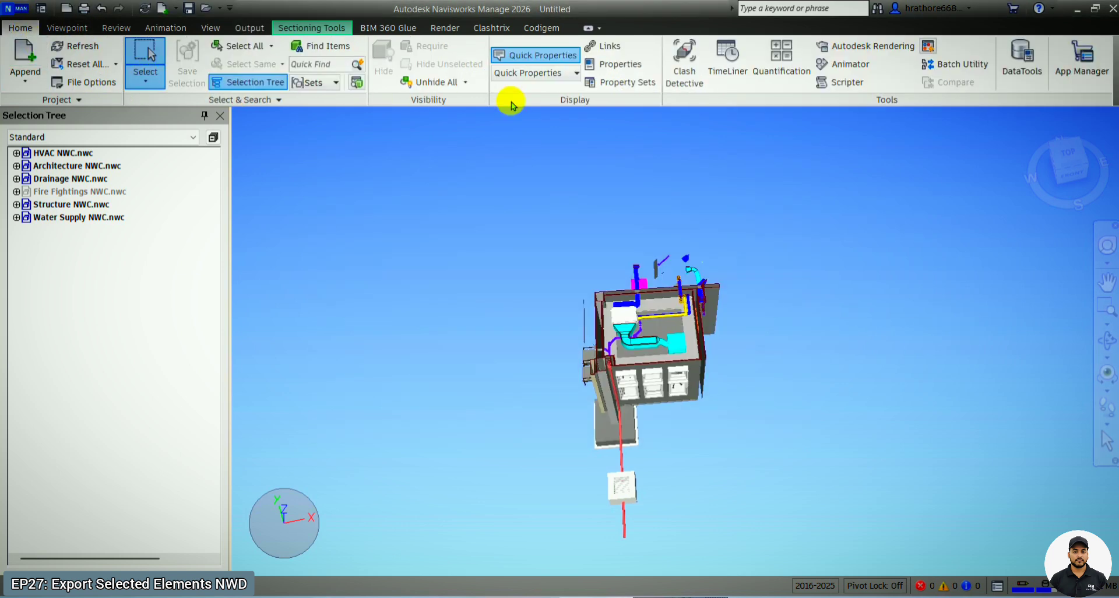
left_click(67, 28)
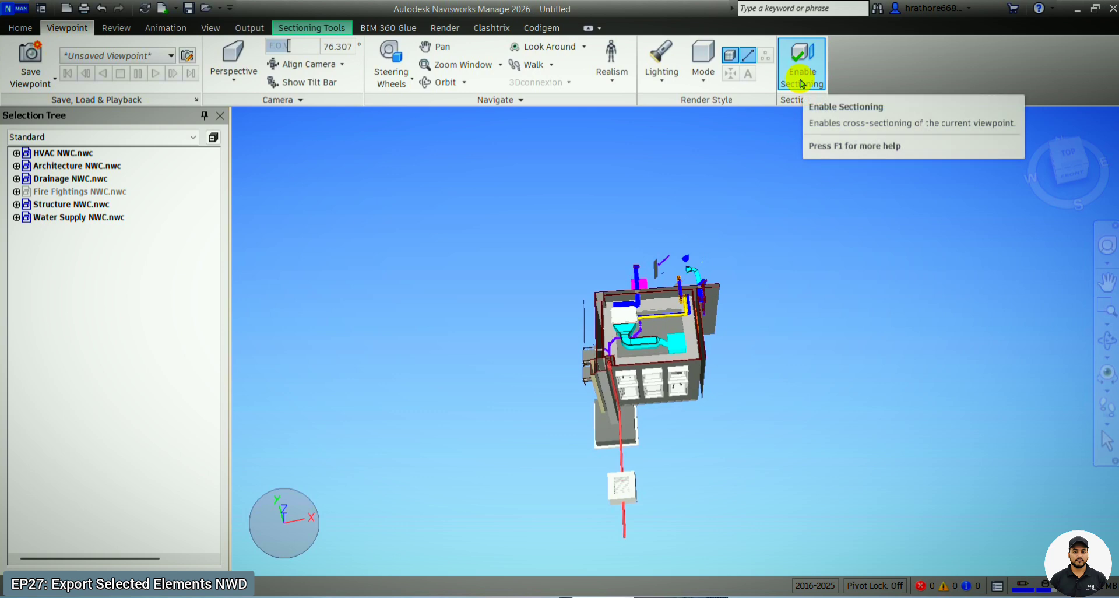
left_click(802, 83)
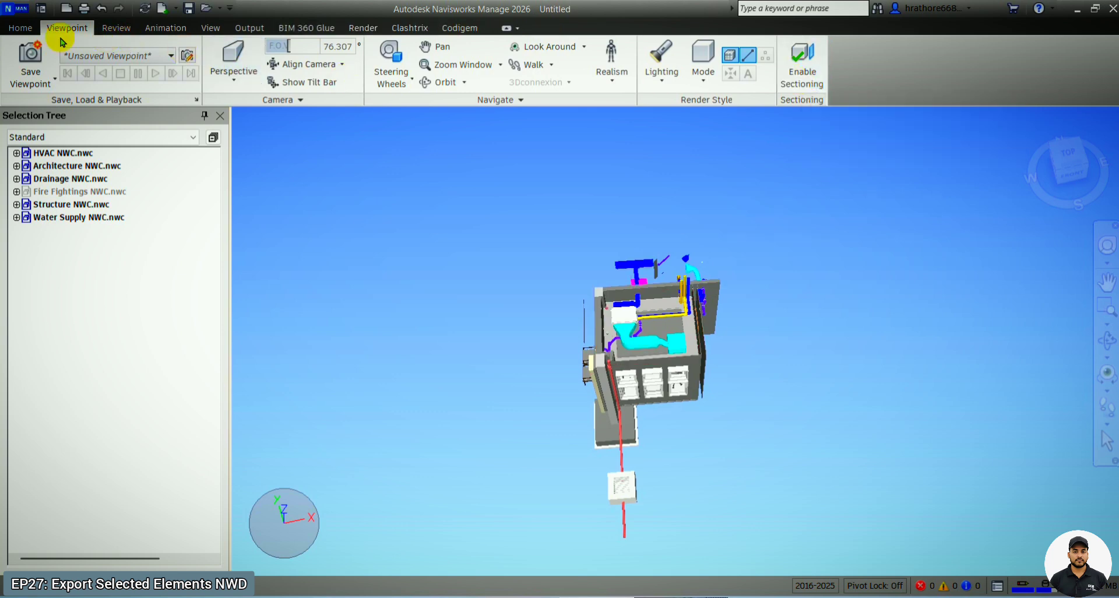
left_click(18, 30)
left_click(440, 83)
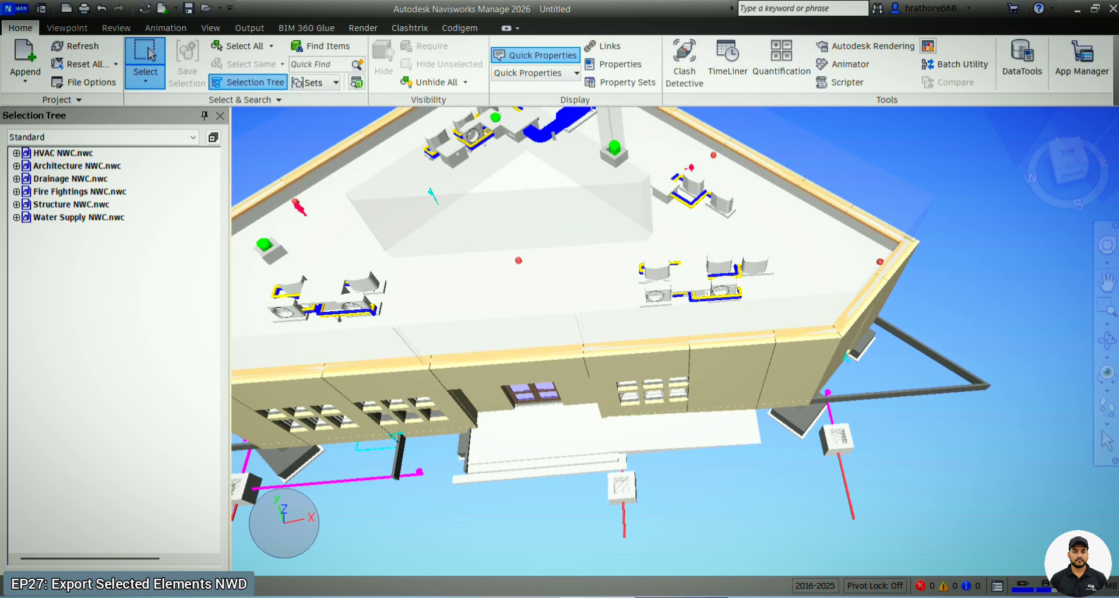
- Switch to the new Navisworks instance and open the exported file 01 from the Downloads folder
mouse_move(844, 596)
left_click(893, 561)
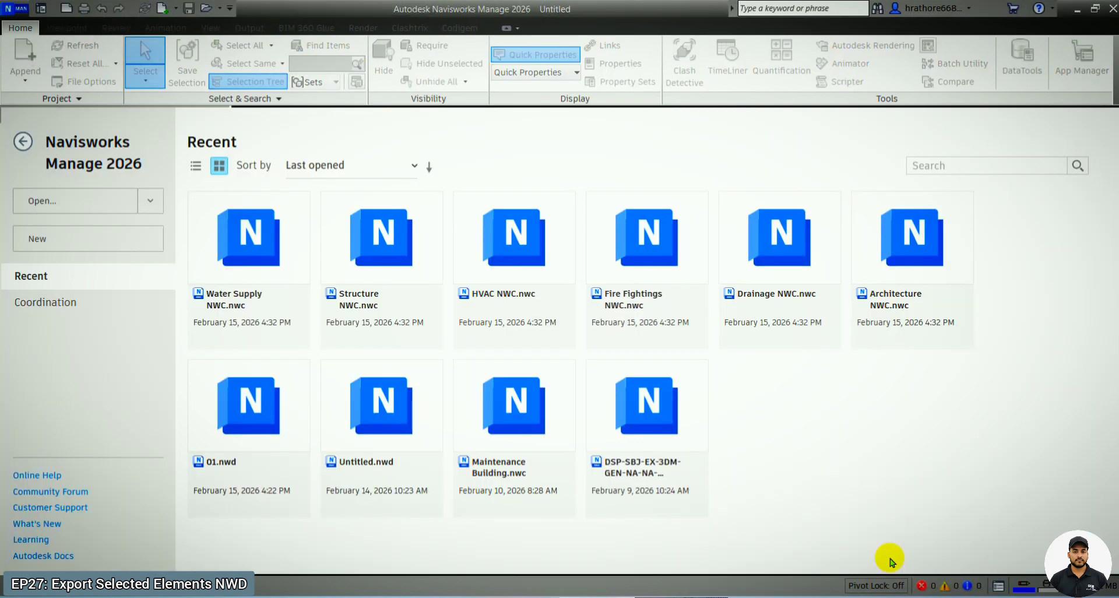
key("ctrl+o")
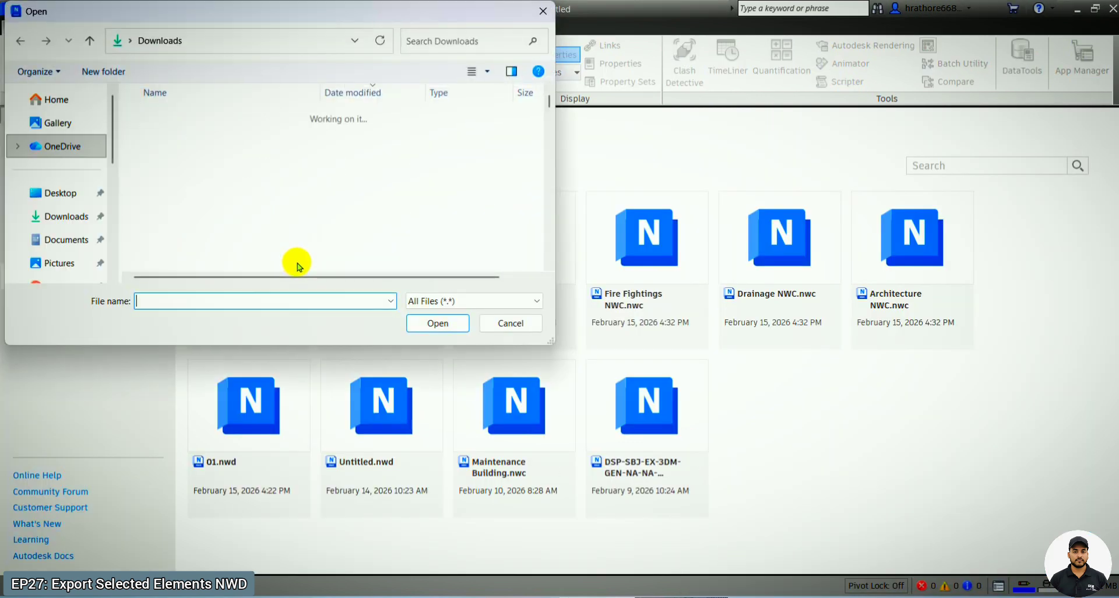
left_click(166, 137)
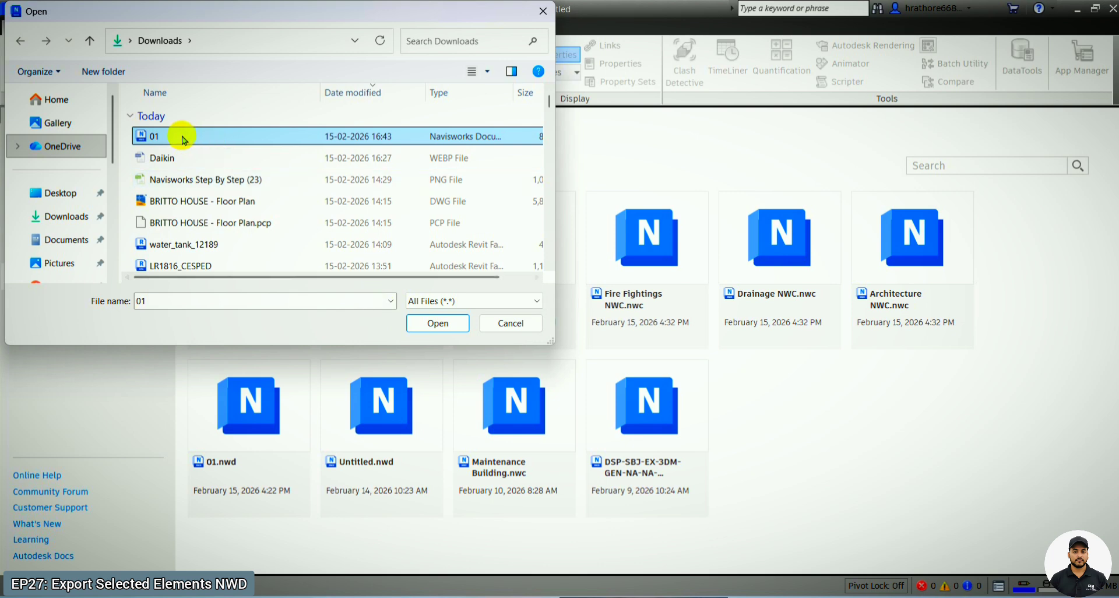
left_click(433, 325)
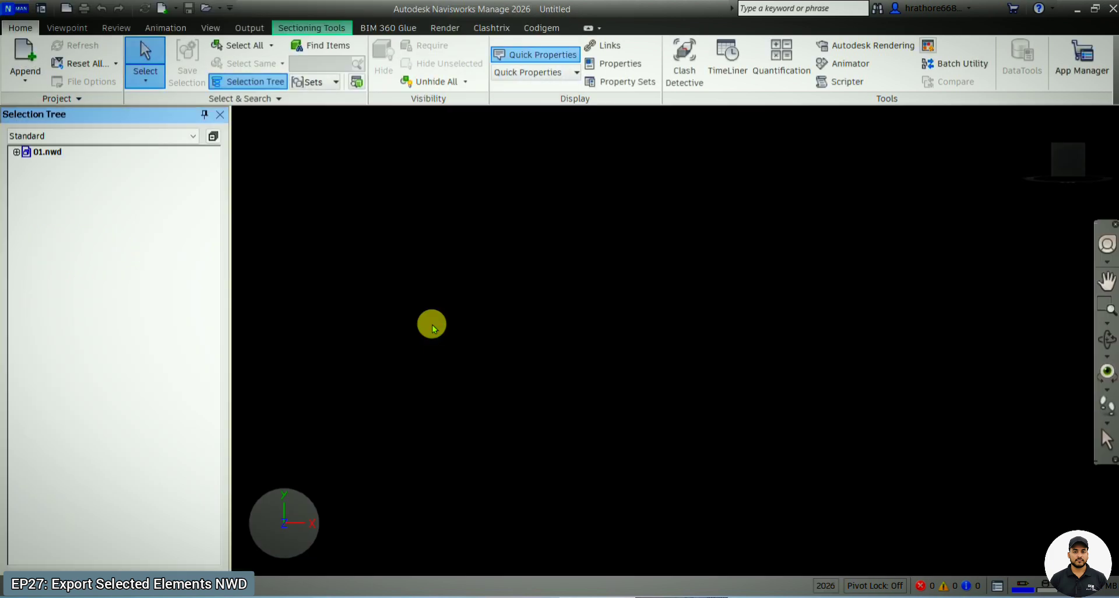
- Turn off sectioning in 01.nwd and unhide all elements to check which elements the export contains
scroll(810, 397, "up", 2)
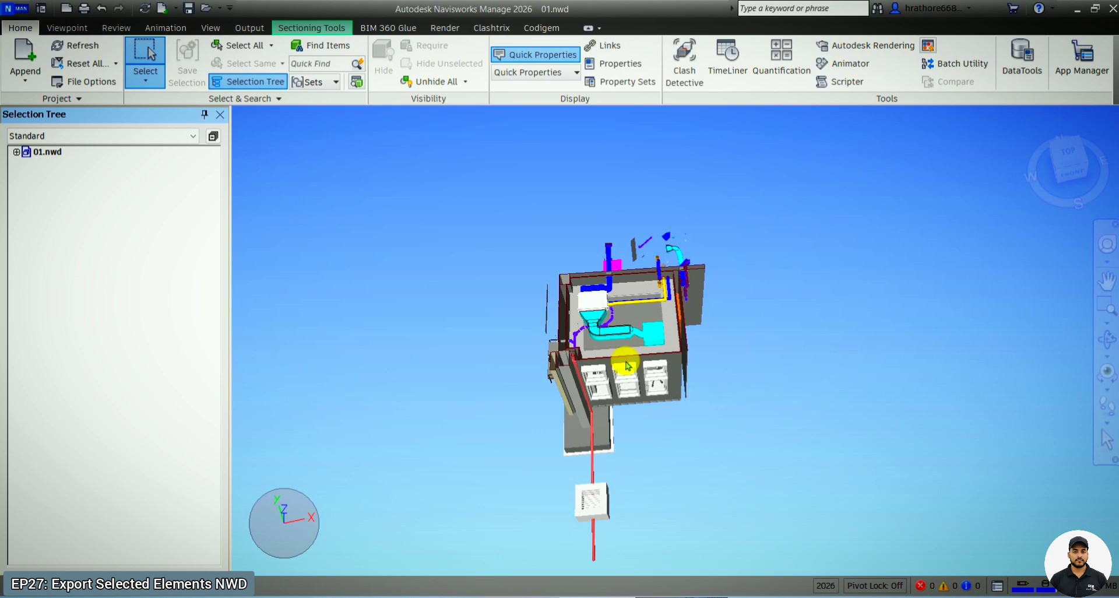
left_click(67, 27)
left_click(806, 61)
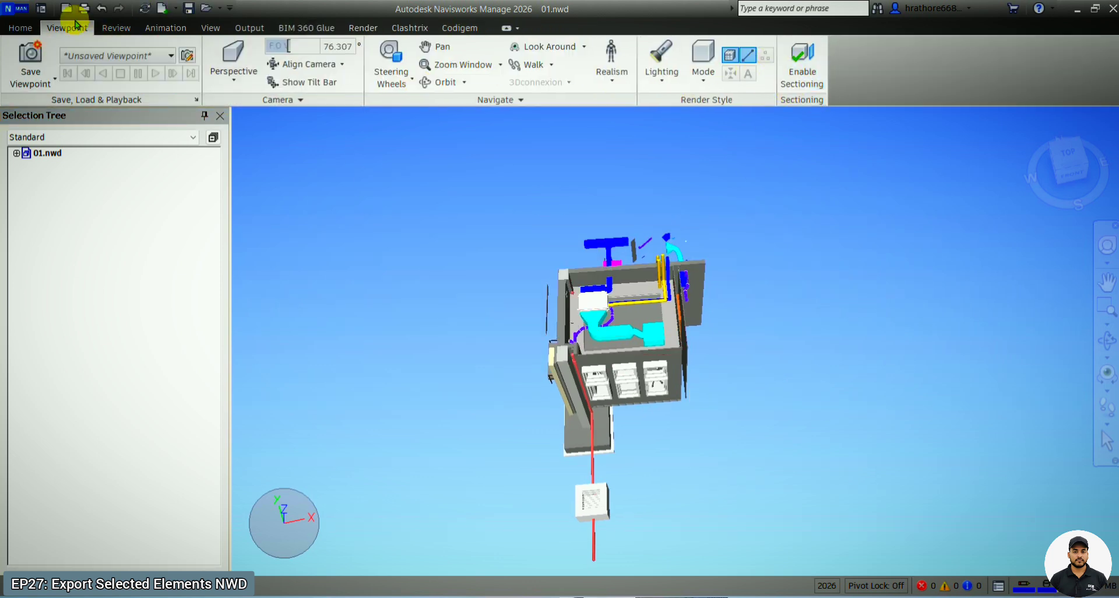
left_click(20, 27)
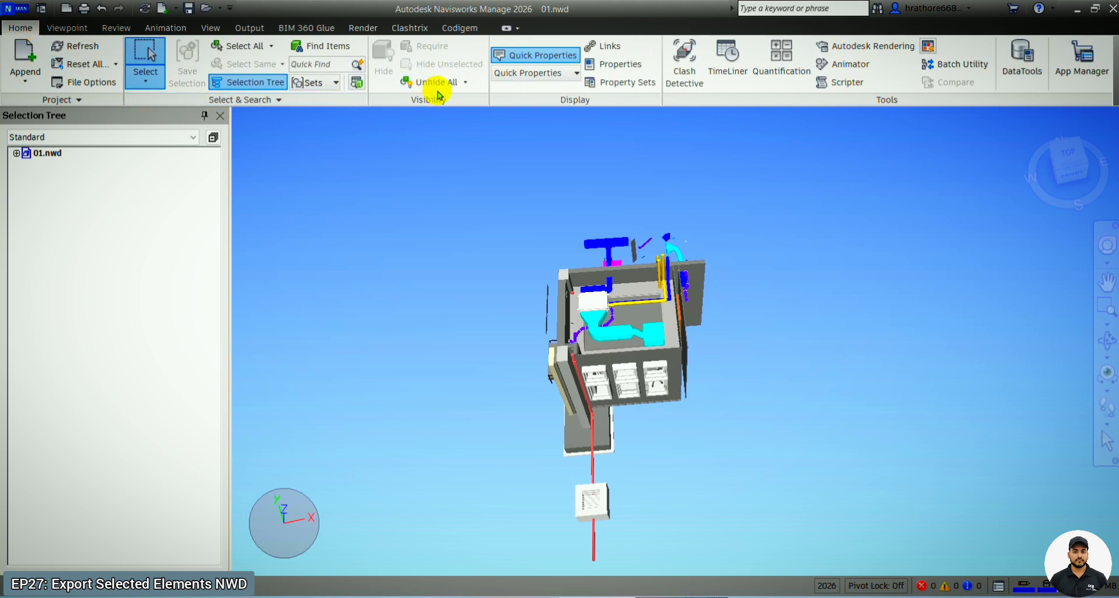
left_click(466, 82)
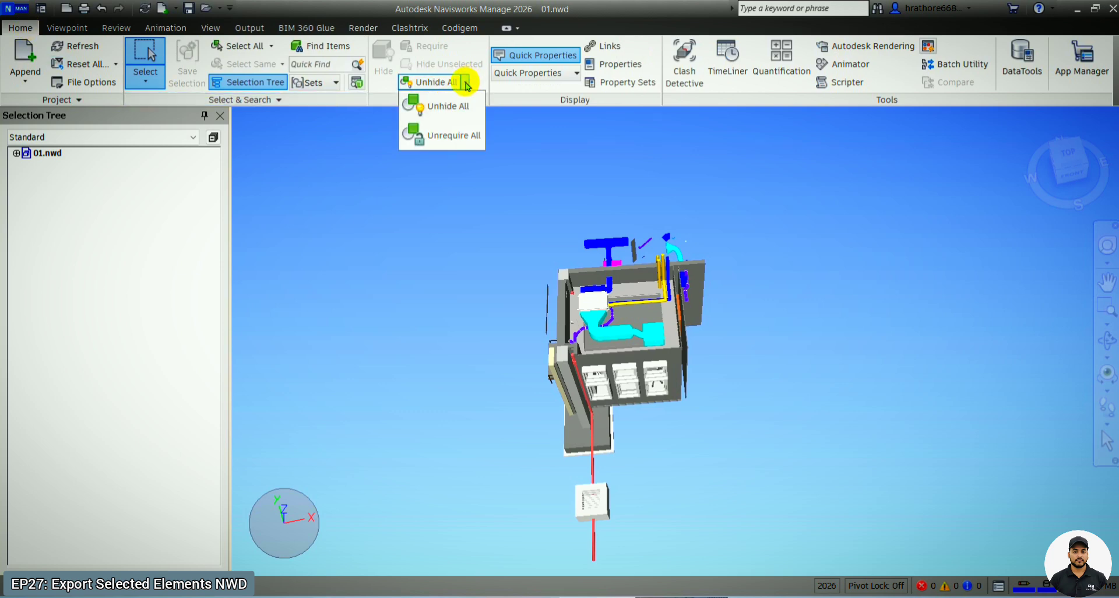
left_click(451, 105)
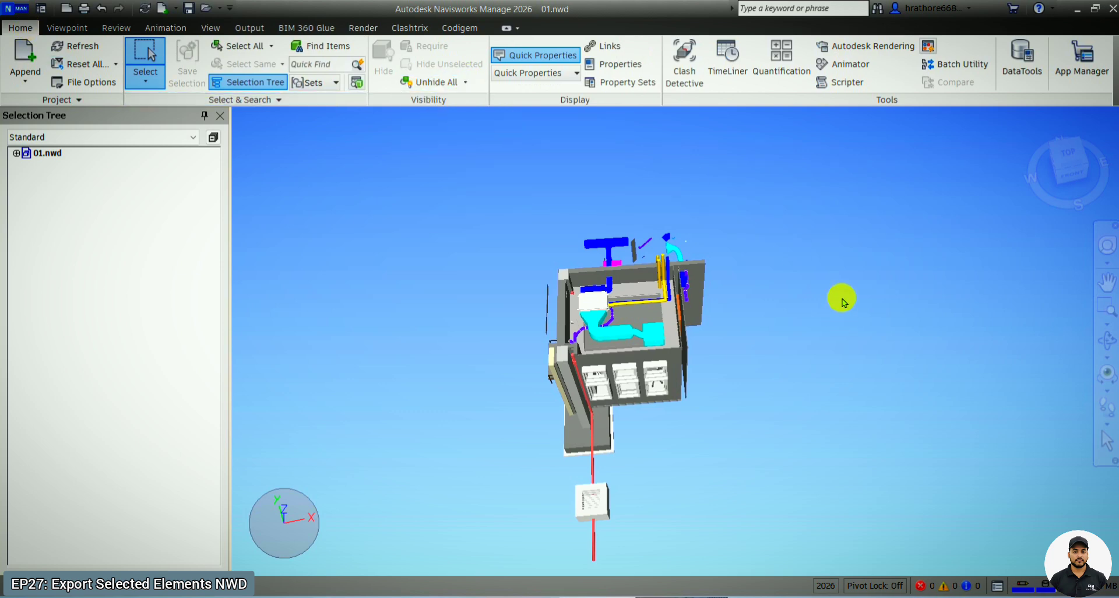
- Orbit around the exported office to examine its ductwork, piping, walls and windows from several sides
left_click(1108, 341)
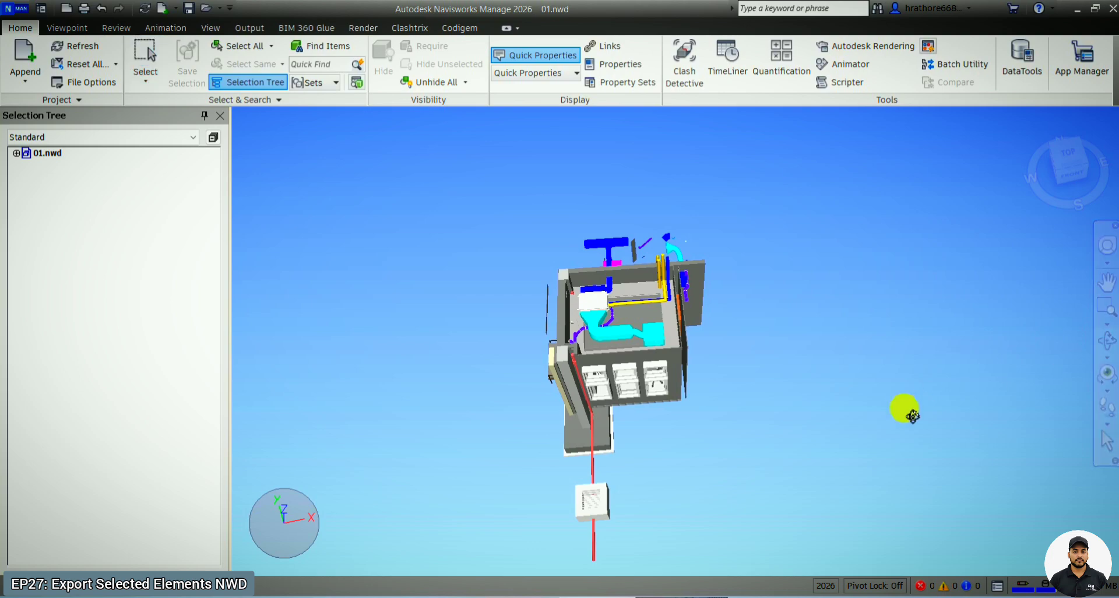
mouse_move(913, 416)
left_mouse_down()
mouse_move(808, 371)
mouse_move(690, 419)
mouse_move(622, 301)
mouse_move(632, 341)
mouse_move(675, 339)
left_mouse_up()
scroll(669, 317, "down", 2)
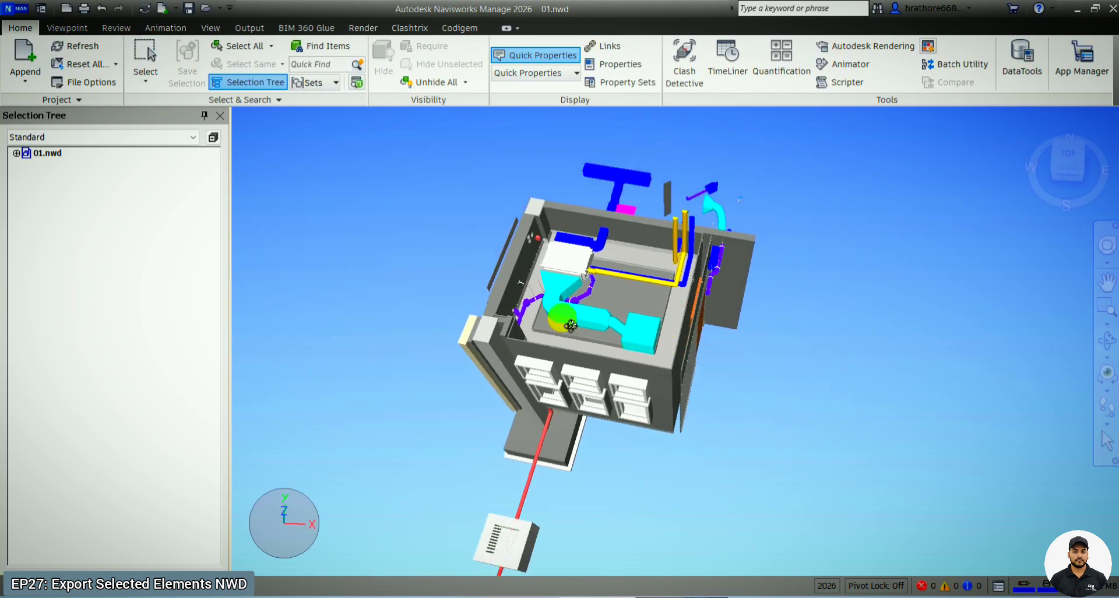
scroll(553, 303, "up", 7)
left_click_drag(610, 331, 854, 379)
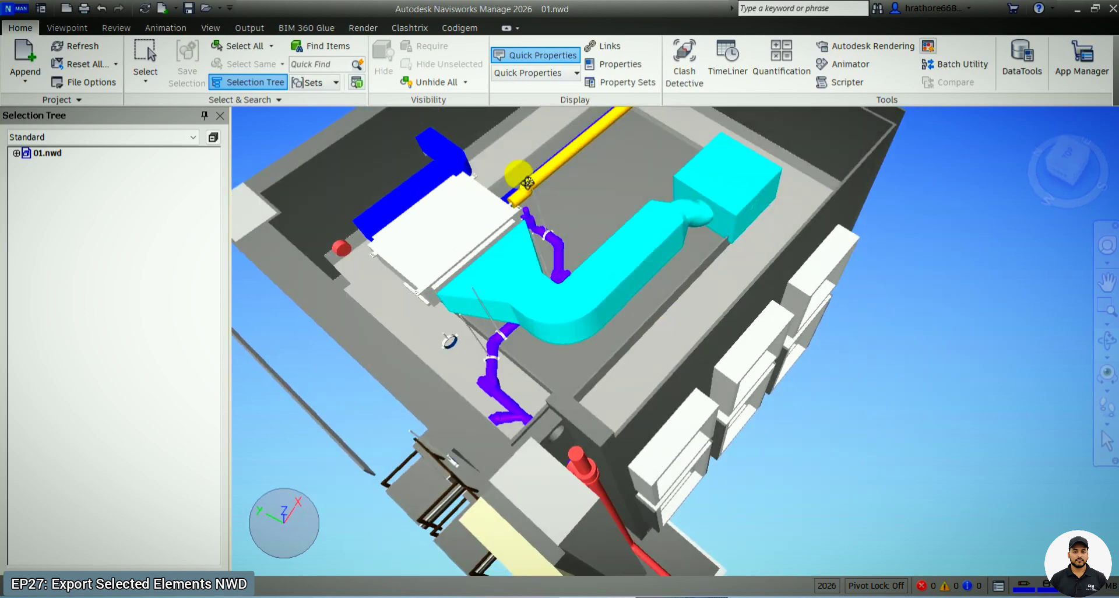
scroll(716, 402, "down", 2)
middle_click_drag(720, 357, 629, 297, "shift")
scroll(608, 305, "down", 1)
middle_click_drag(851, 415, 745, 383, "shift")
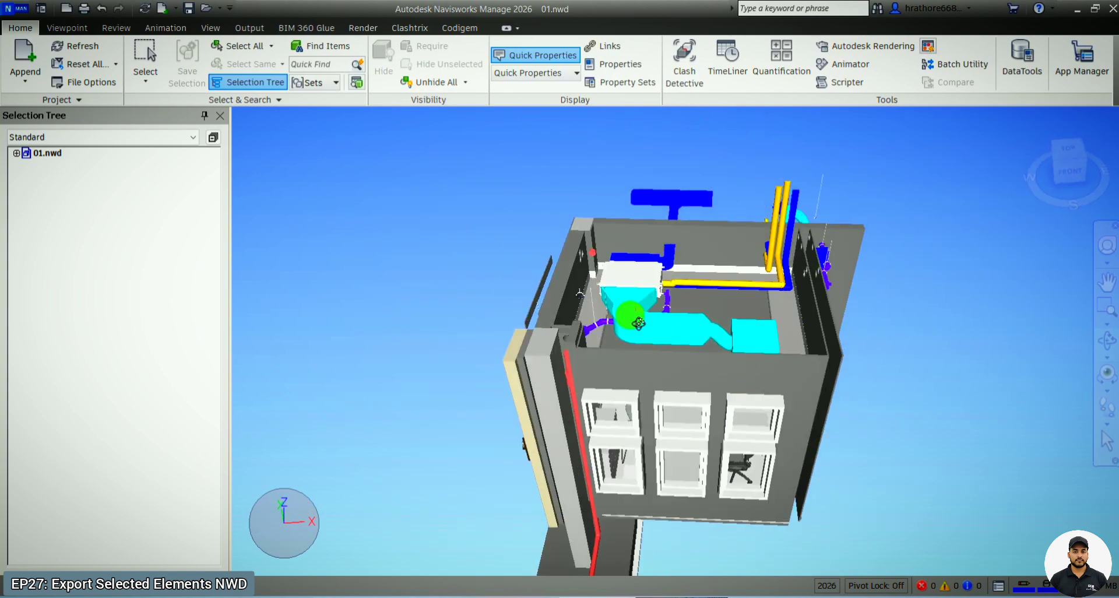
middle_click_drag(637, 317, 907, 446, "shift")
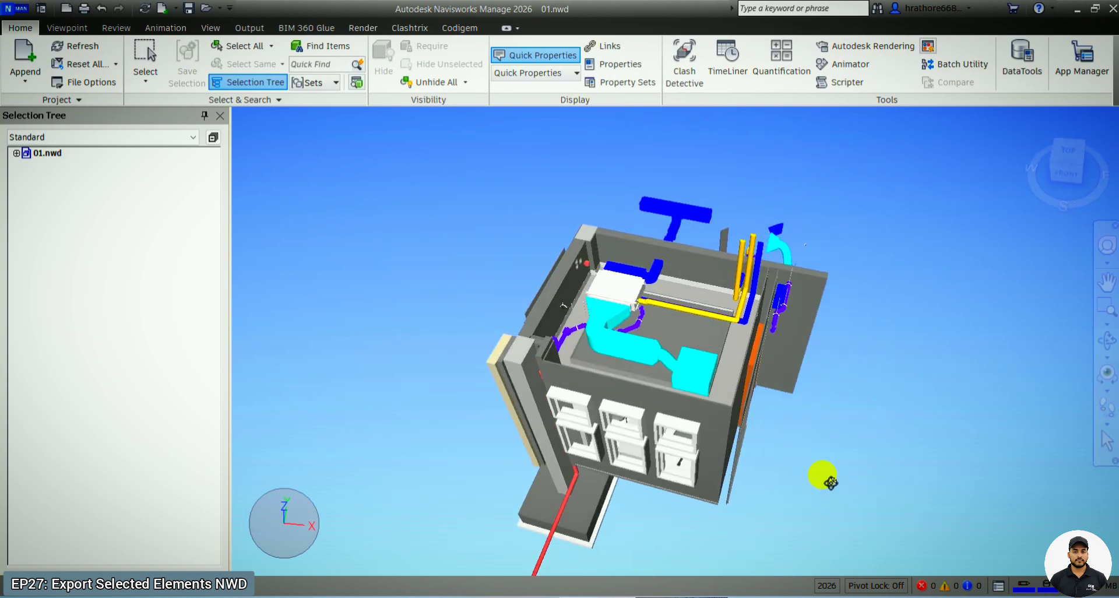
middle_click_drag(813, 534, 737, 402, "shift")
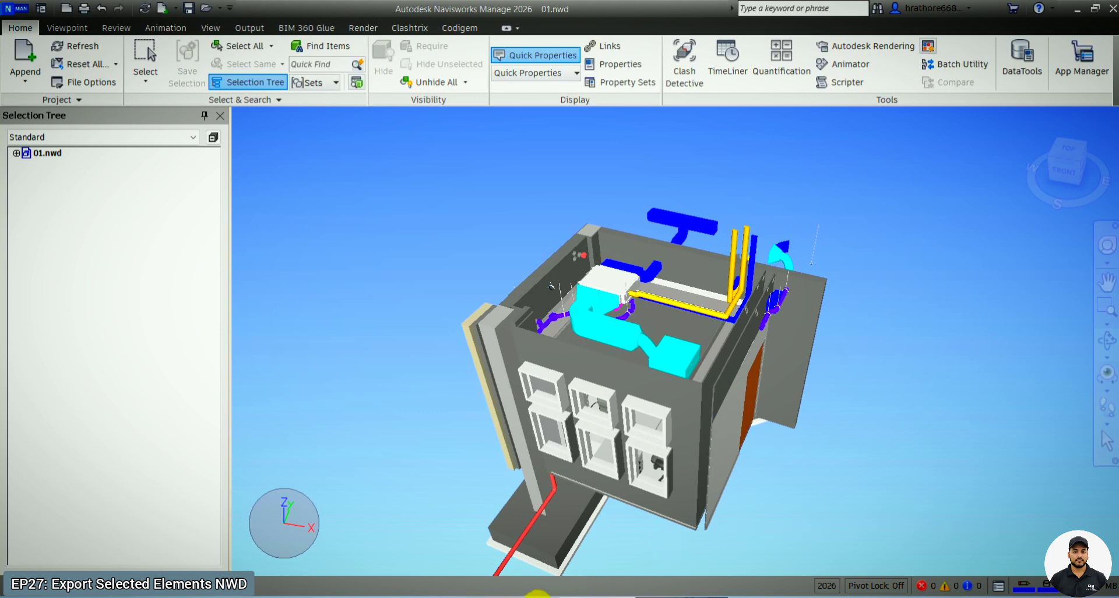
- Switch to File Explorer, check the file size of 01 in the Downloads folder's file properties, and return to the model
left_click(537, 594)
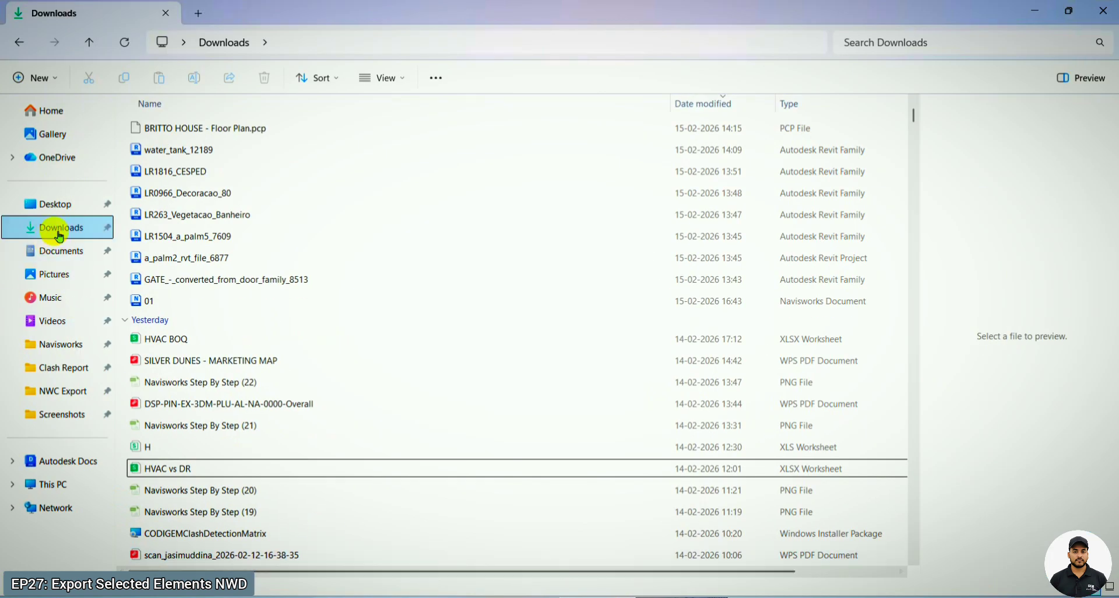
left_click(59, 232)
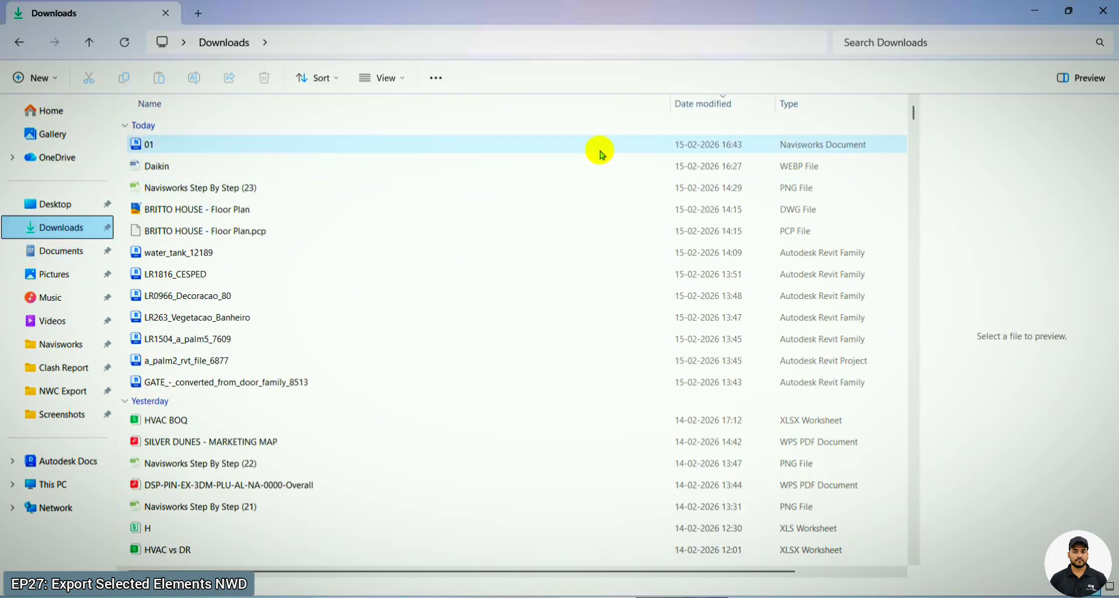
left_click(599, 151)
right_click(599, 151)
left_click(642, 431)
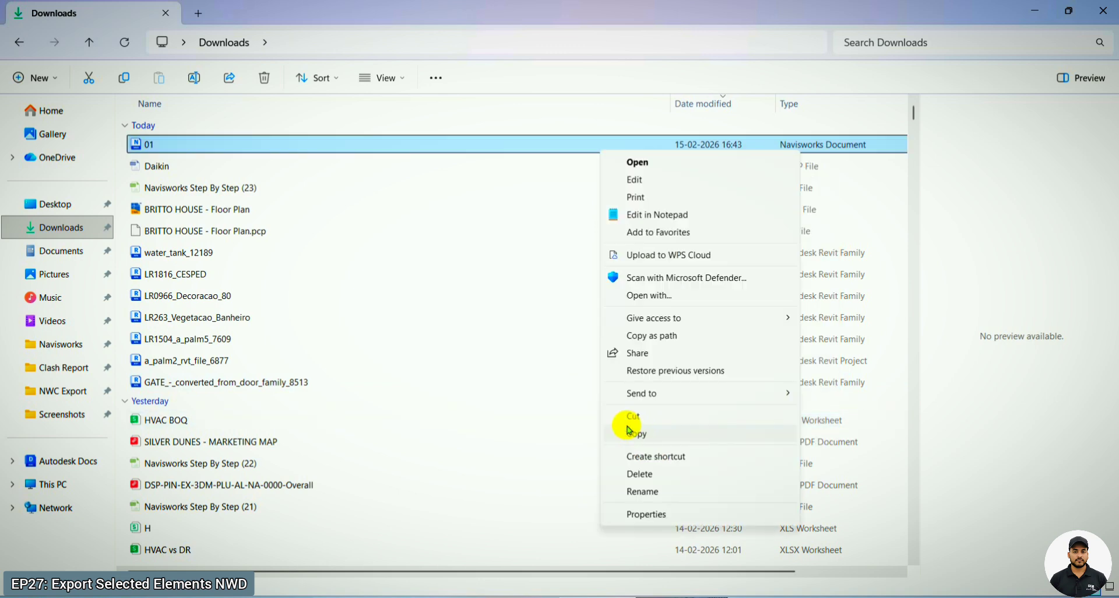
left_click(641, 516)
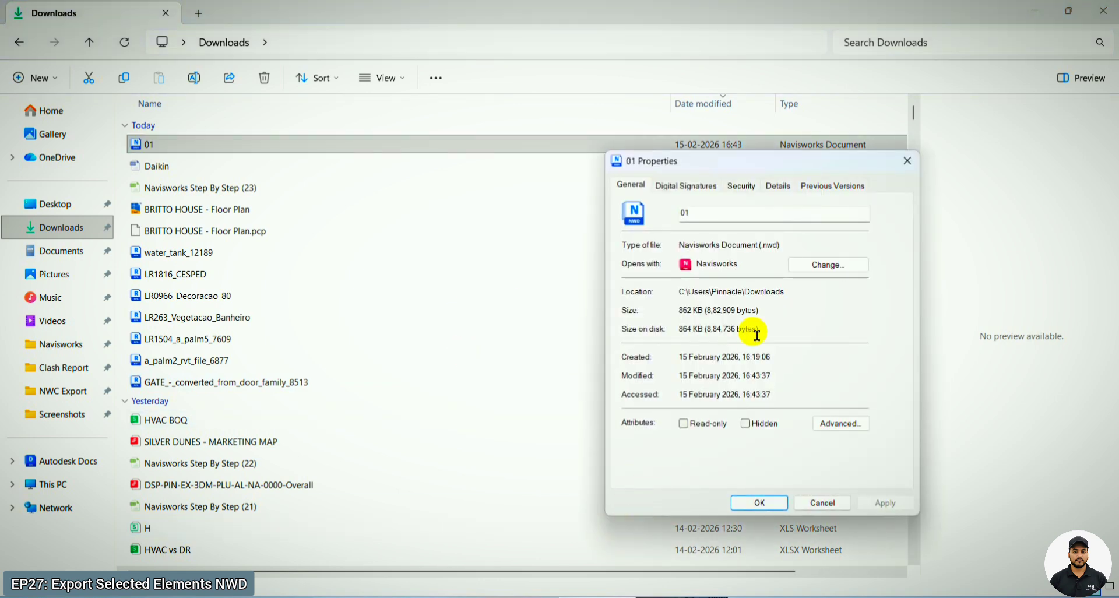
left_click(907, 161)
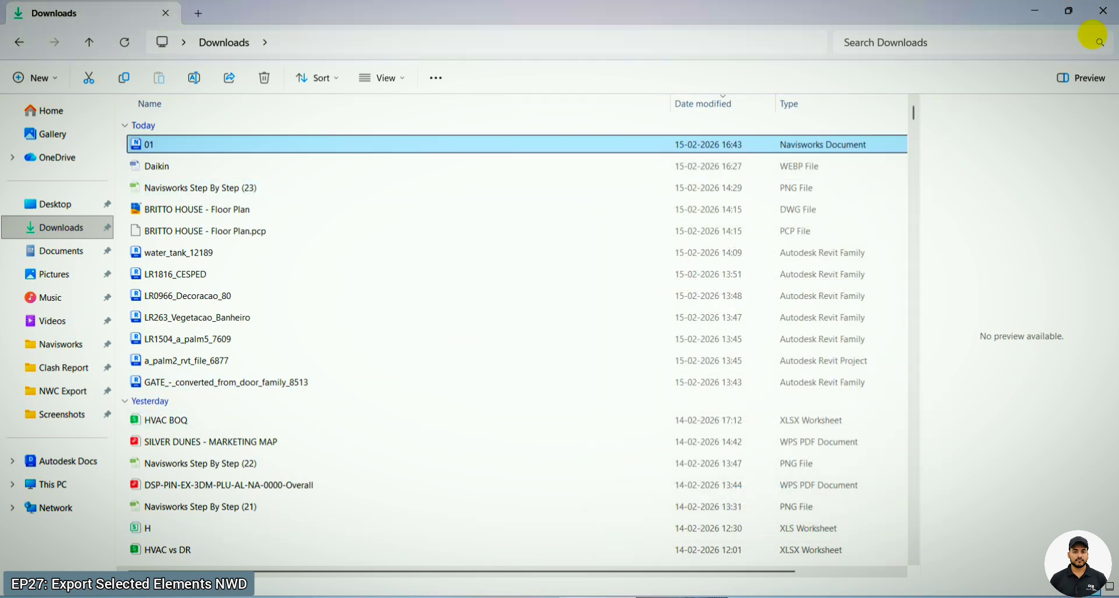
left_click(1035, 11)
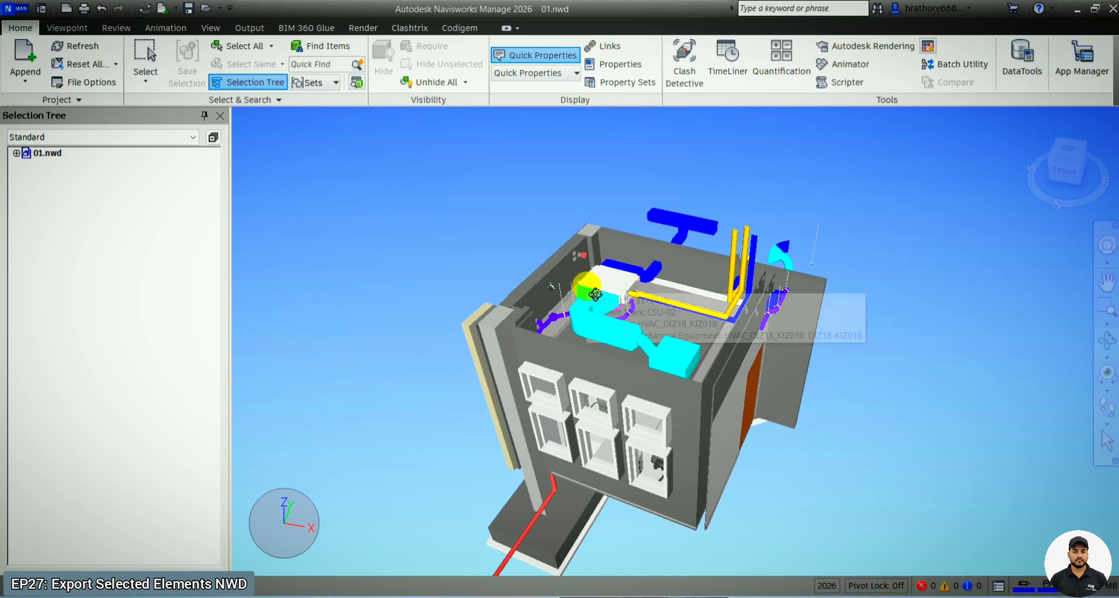